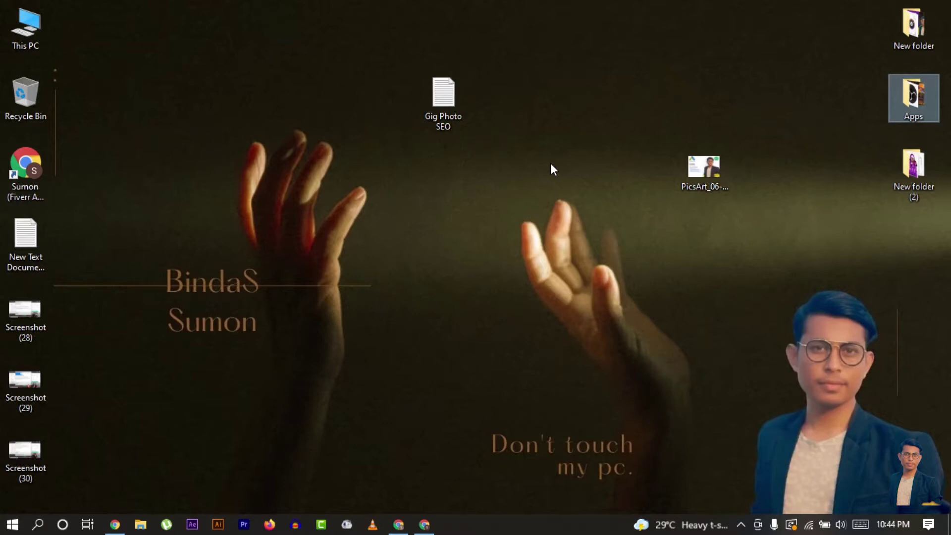
Open the Gig Photo SEO text file, review its title line, and move its window aside to free desktop space
{"action": "double_click", "coordinate": [446, 97]}
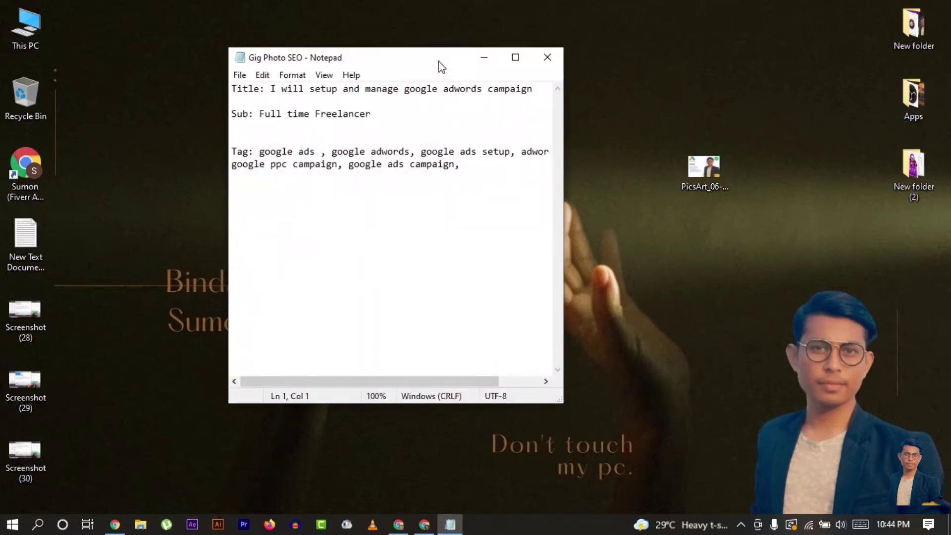
{"action": "left_click_drag", "start_coordinate": [442, 65], "coordinate": [454, 63]}
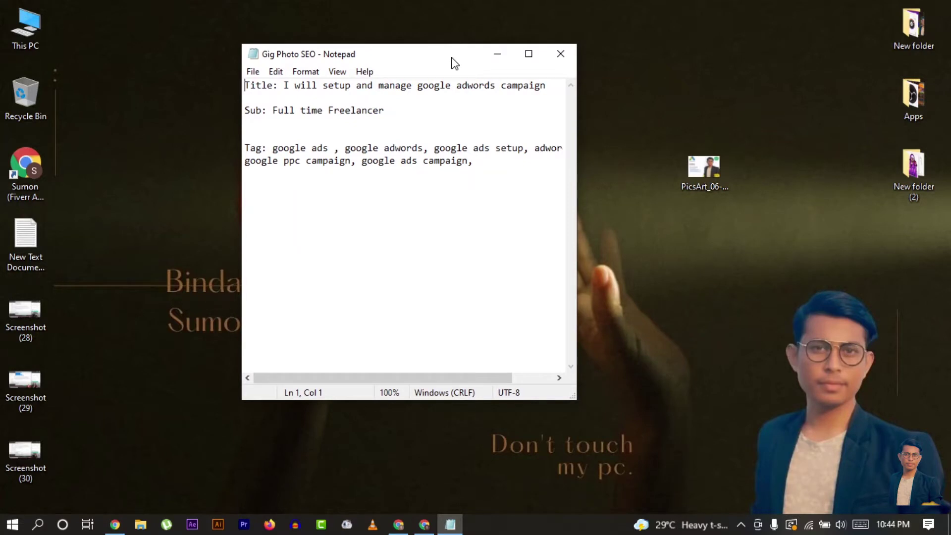
{"action": "left_click_drag", "start_coordinate": [549, 85], "coordinate": [231, 89]}
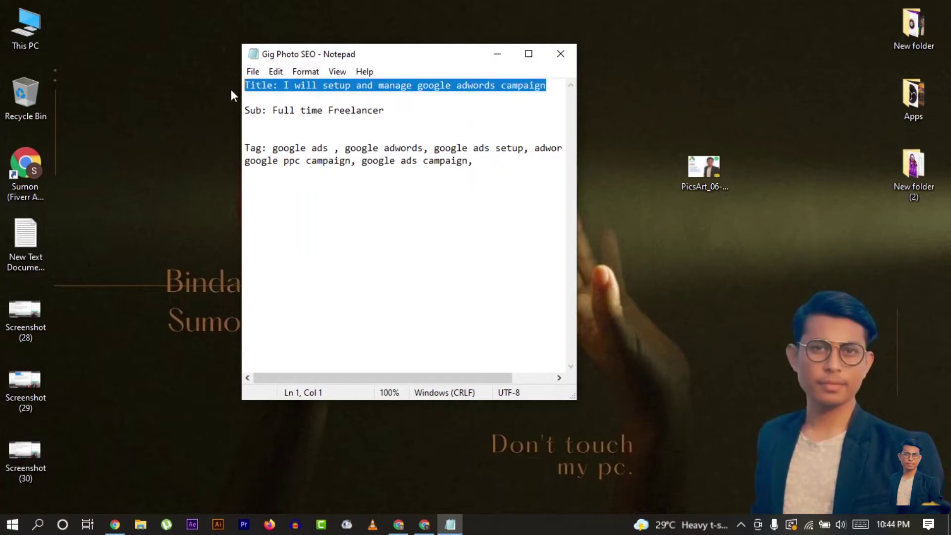
{"action": "left_click", "coordinate": [424, 213]}
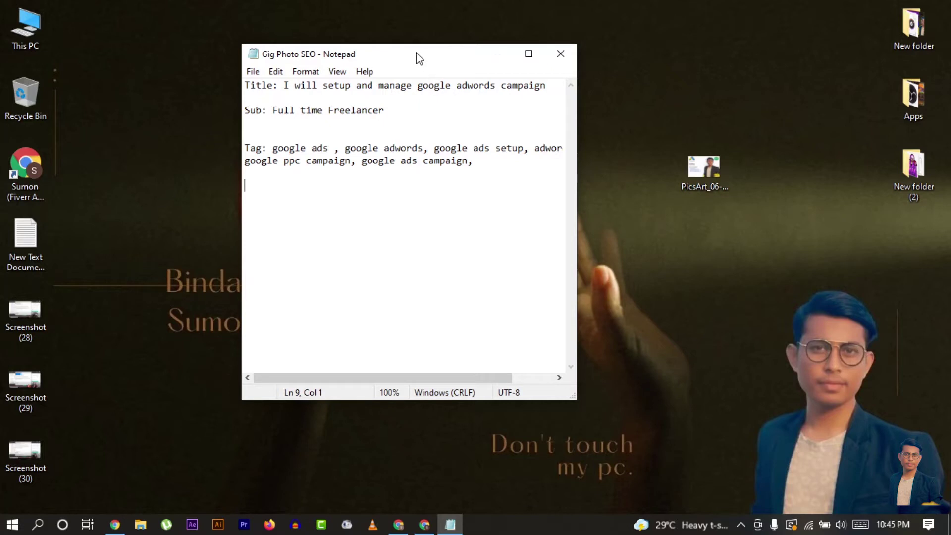
{"action": "left_click_drag", "start_coordinate": [416, 58], "coordinate": [250, 87]}
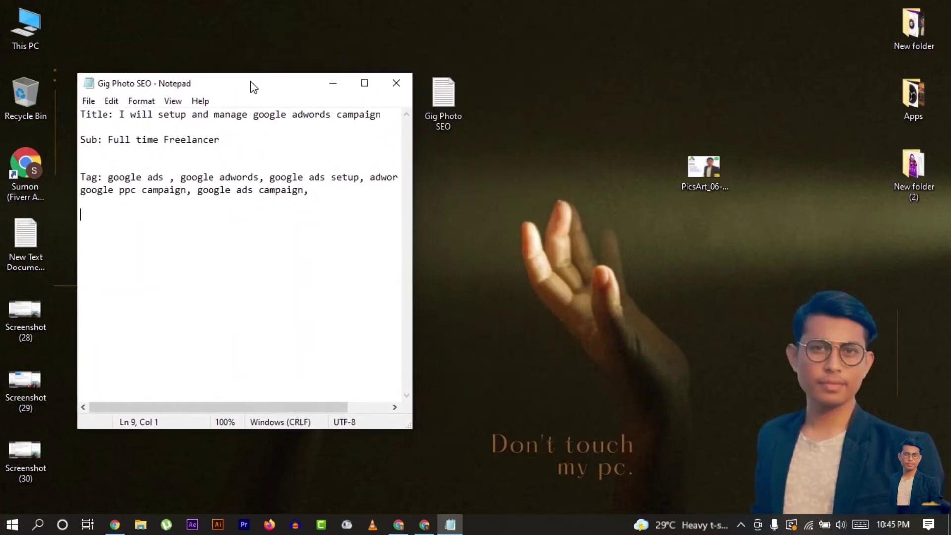
Place the PicsArt image beside the Gig Photo SEO file on the desktop and open it for editing in Paint
{"action": "left_click_drag", "start_coordinate": [706, 169], "coordinate": [602, 103]}
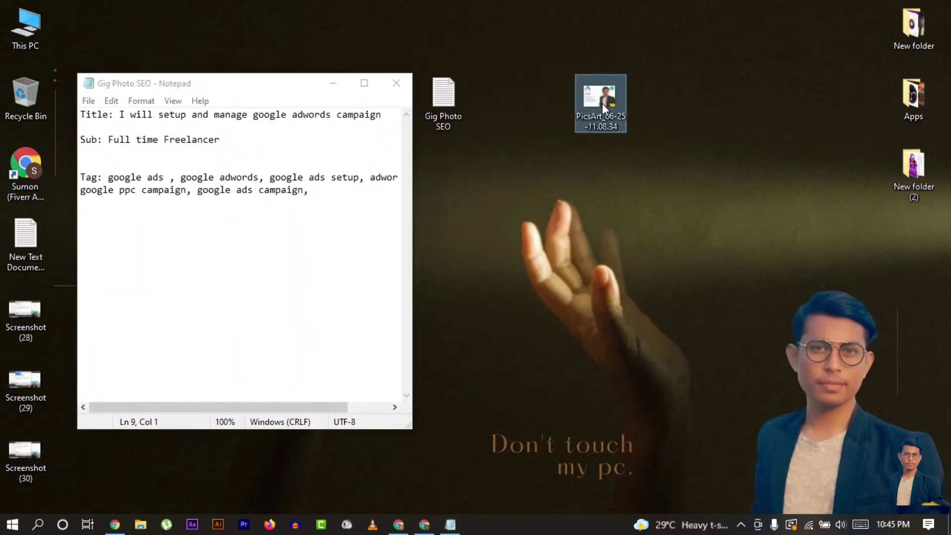
{"action": "right_click", "coordinate": [602, 112]}
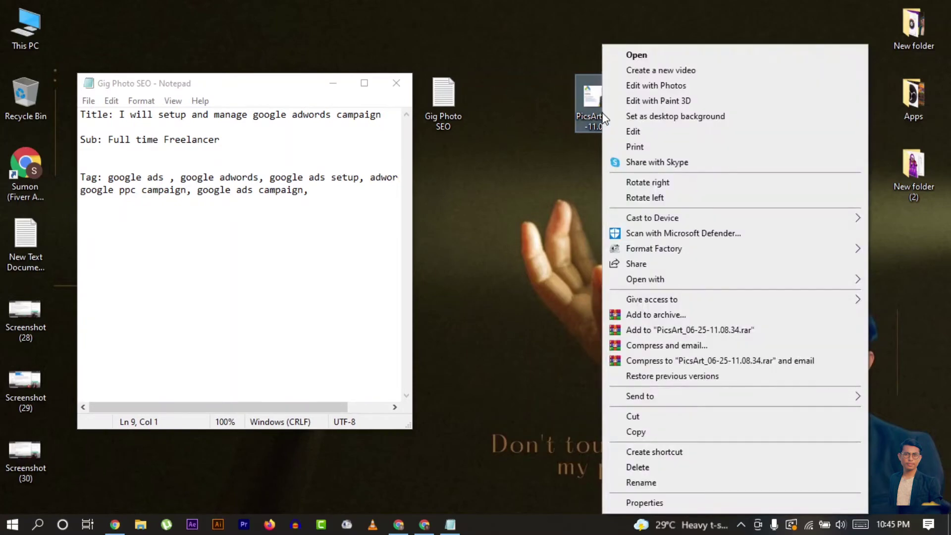
{"action": "left_click", "coordinate": [634, 132]}
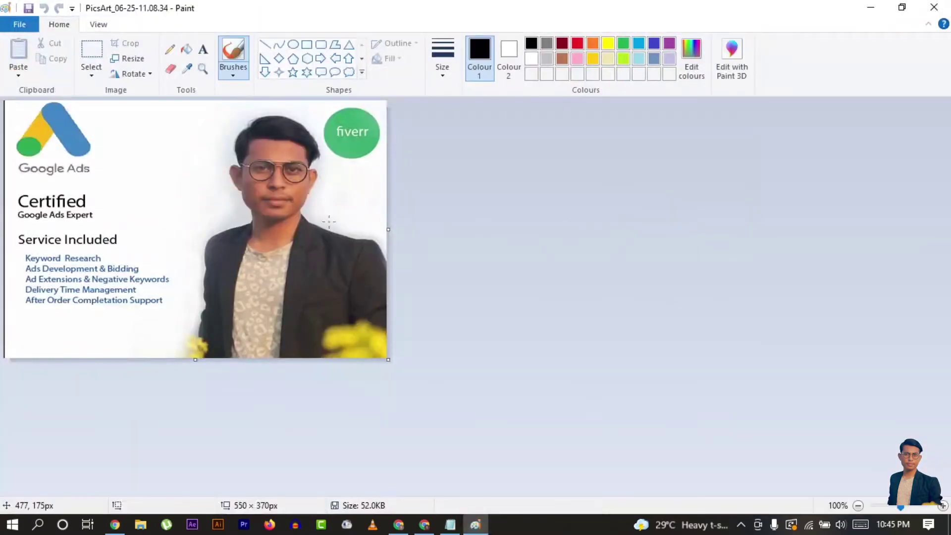
Resize the image to 550 × 370 pixels with the aspect ratio unlocked, save it and close Paint
{"action": "left_click", "coordinate": [125, 62]}
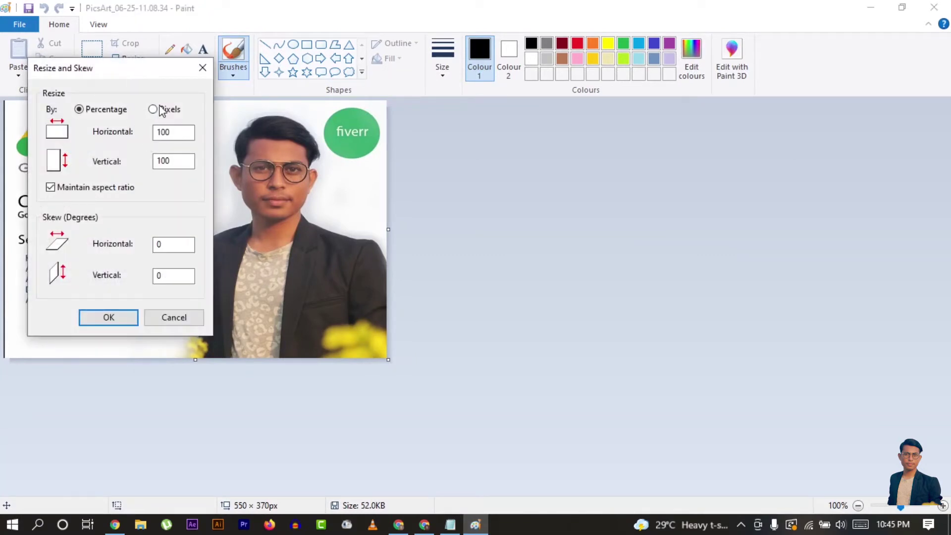
{"action": "left_click", "coordinate": [154, 109]}
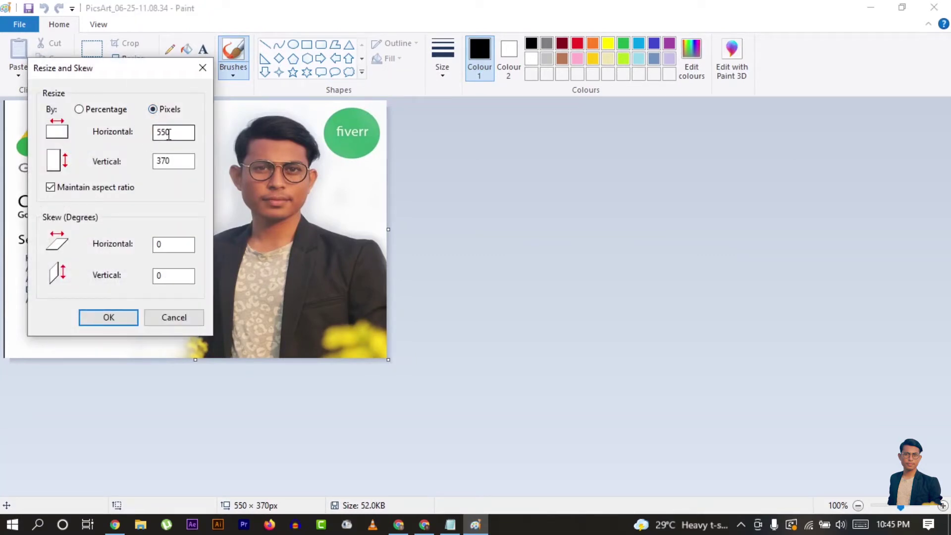
{"action": "left_click_drag", "start_coordinate": [175, 133], "coordinate": [146, 132]}
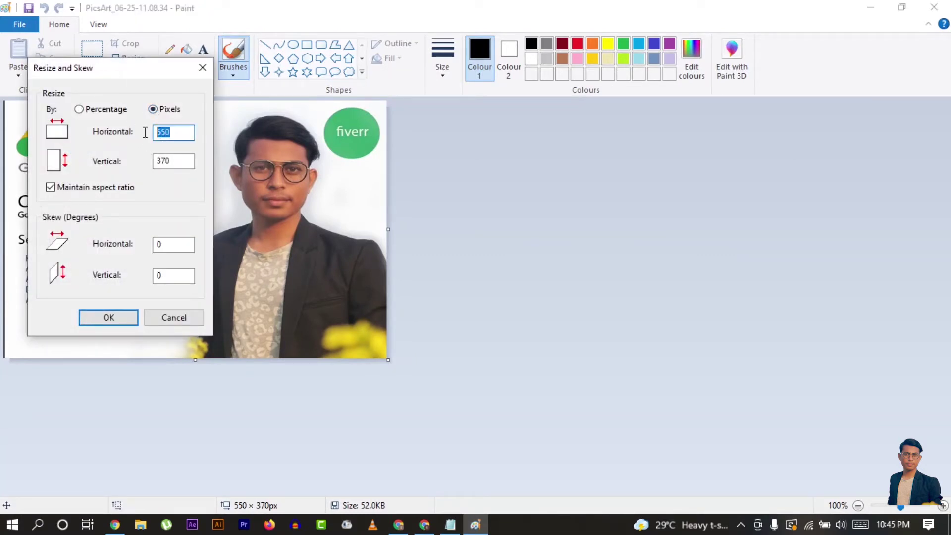
{"action": "left_click", "coordinate": [50, 187]}
{"action": "left_click_drag", "start_coordinate": [185, 131], "coordinate": [145, 132]}
{"action": "left_click_drag", "start_coordinate": [176, 163], "coordinate": [149, 163]}
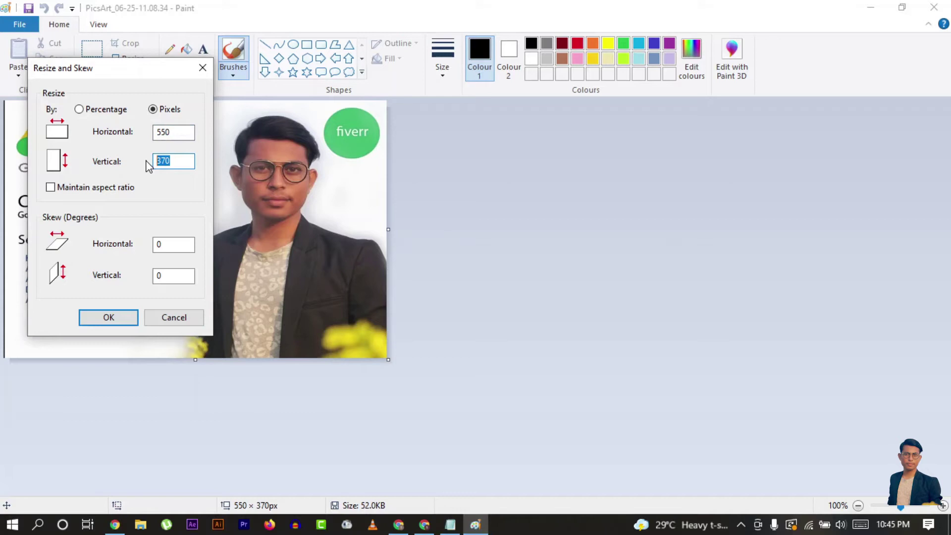
{"action": "left_click", "coordinate": [124, 319]}
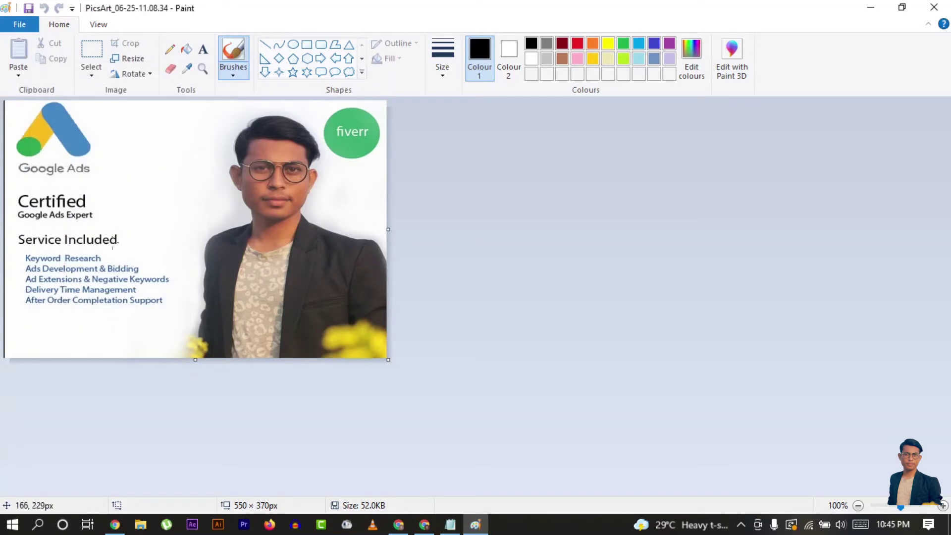
{"action": "left_click", "coordinate": [26, 8]}
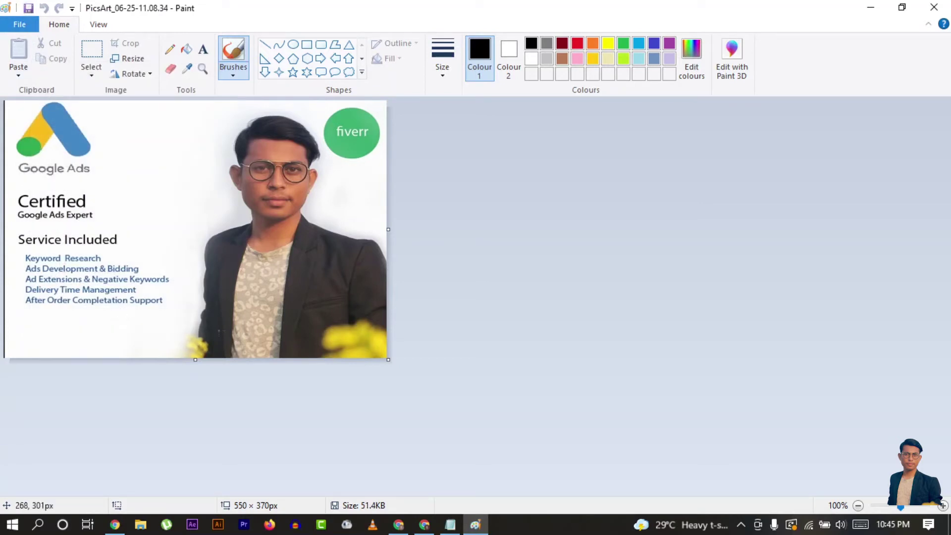
{"action": "left_click", "coordinate": [934, 7]}
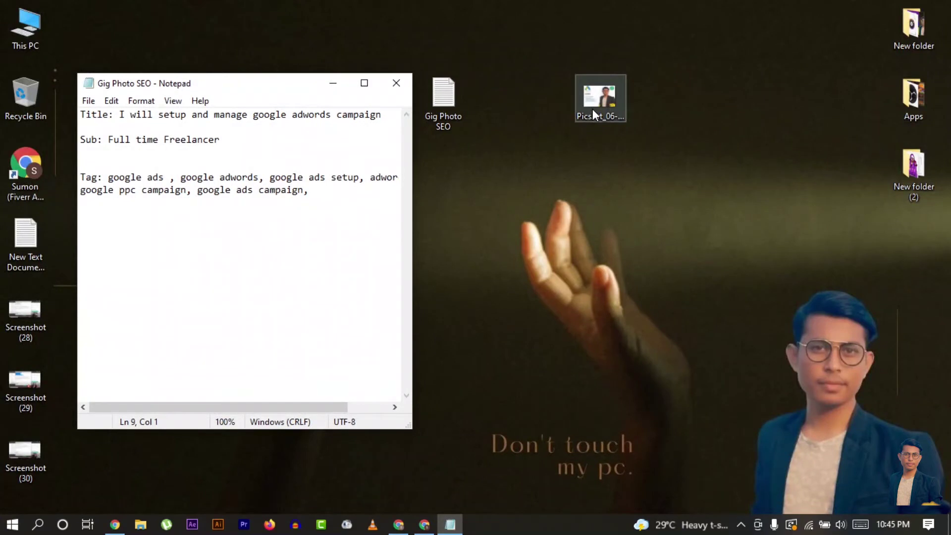
Open the detailed file properties of the PicsArt image and place them beside the SEO notes
{"action": "type", "text": "vq"}
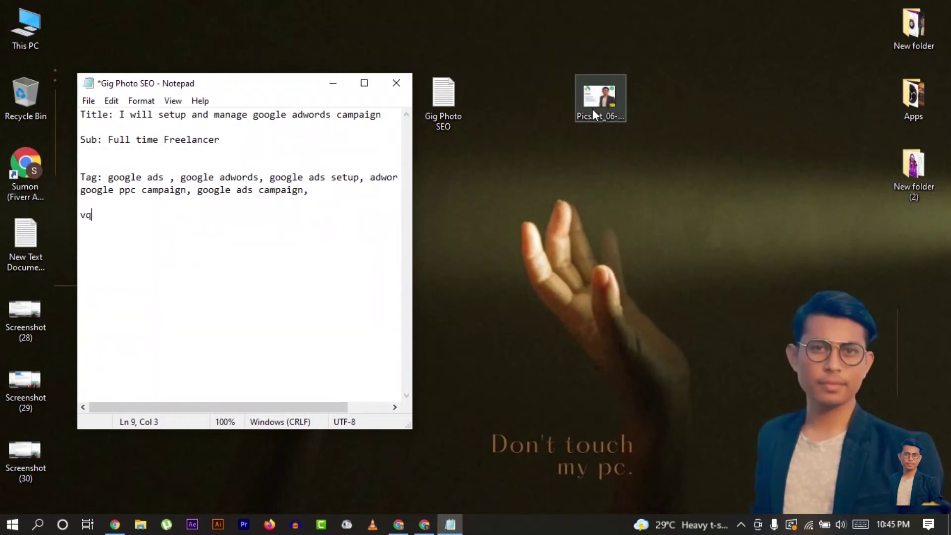
{"action": "right_click", "coordinate": [593, 109]}
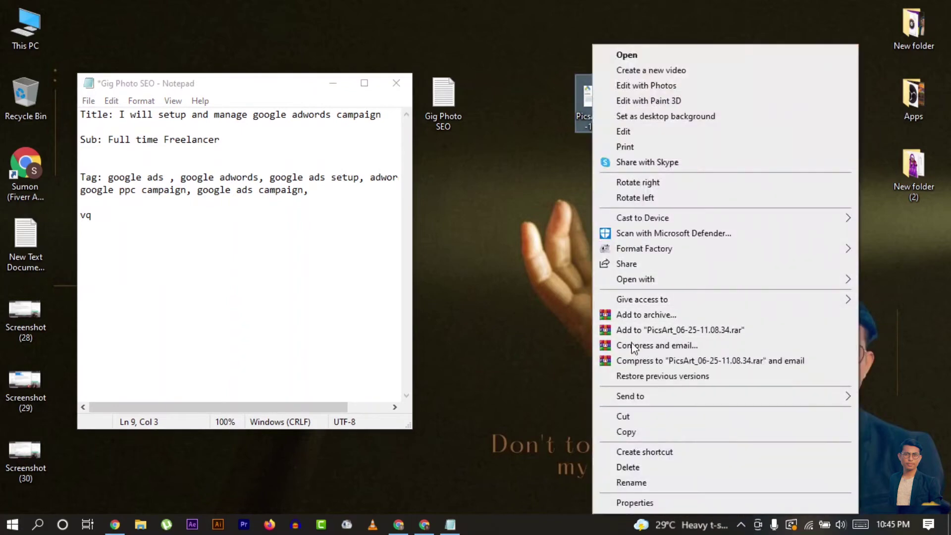
{"action": "left_click", "coordinate": [637, 502]}
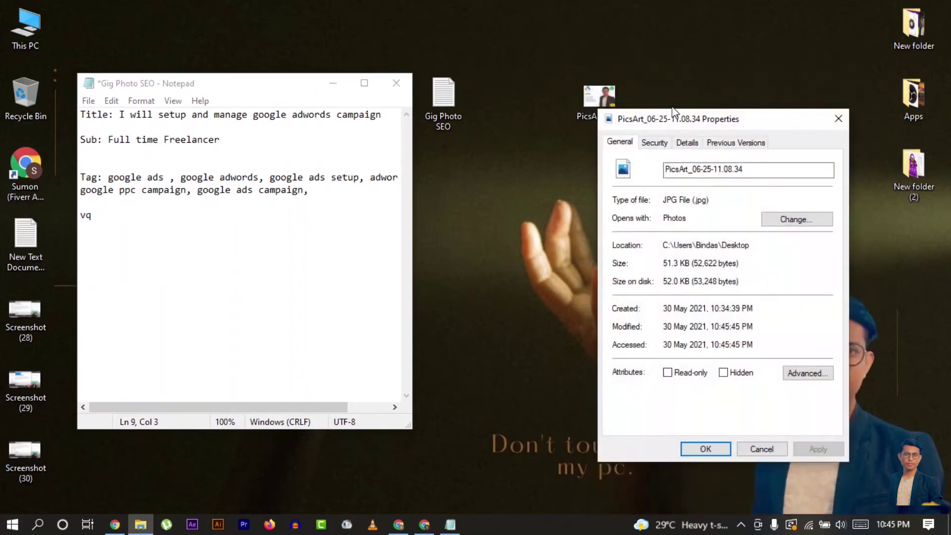
{"action": "left_click", "coordinate": [688, 143]}
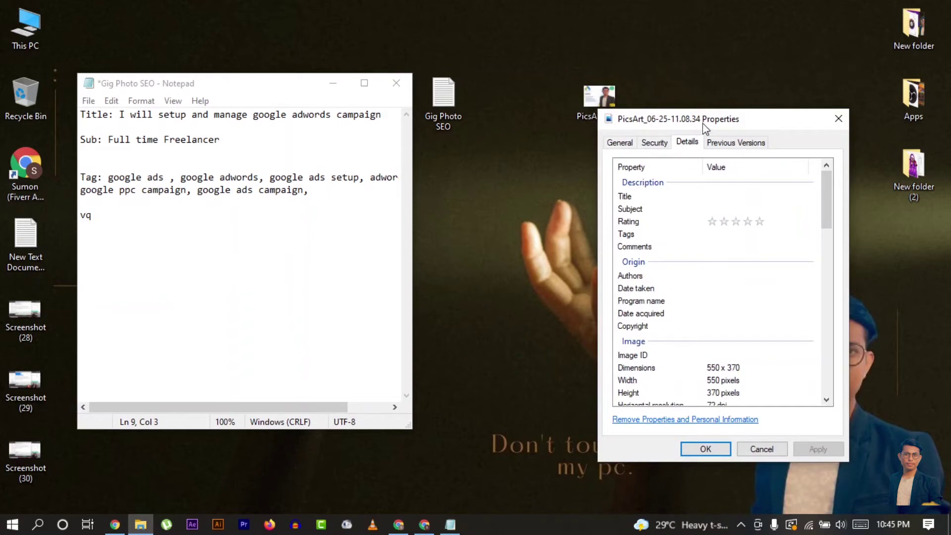
{"action": "left_click_drag", "start_coordinate": [706, 121], "coordinate": [584, 92]}
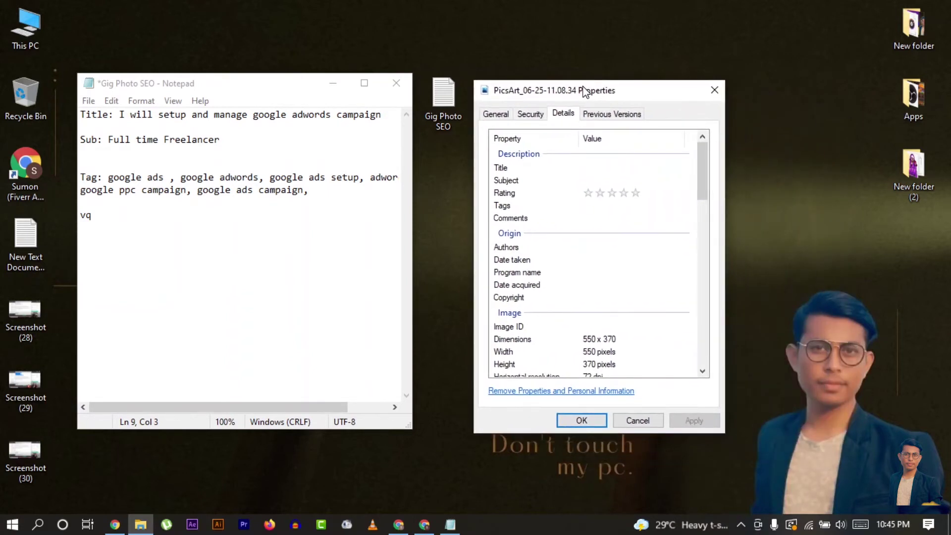
Copy "I will setup and manage google adwords campaign" from the notes into the image's Title property
{"action": "left_click", "coordinate": [590, 167]}
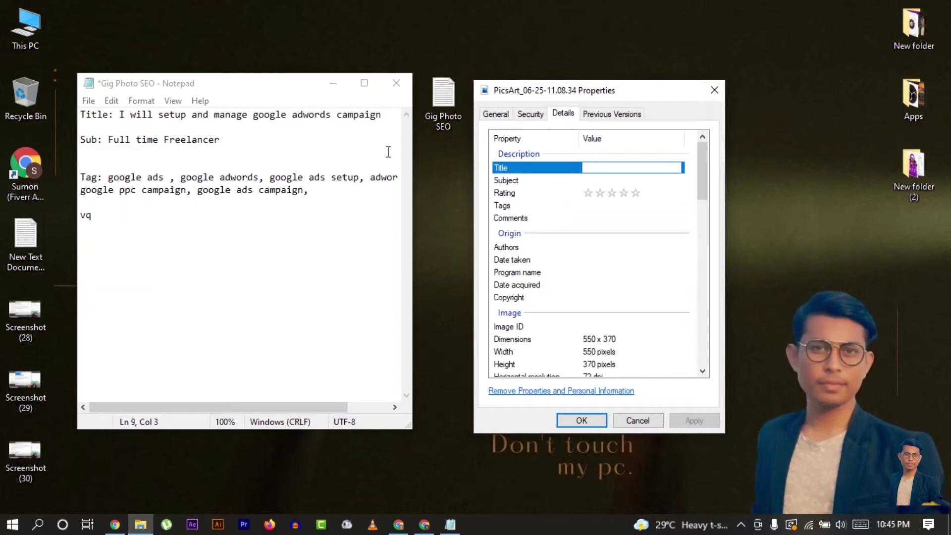
{"action": "left_click_drag", "start_coordinate": [382, 120], "coordinate": [120, 120]}
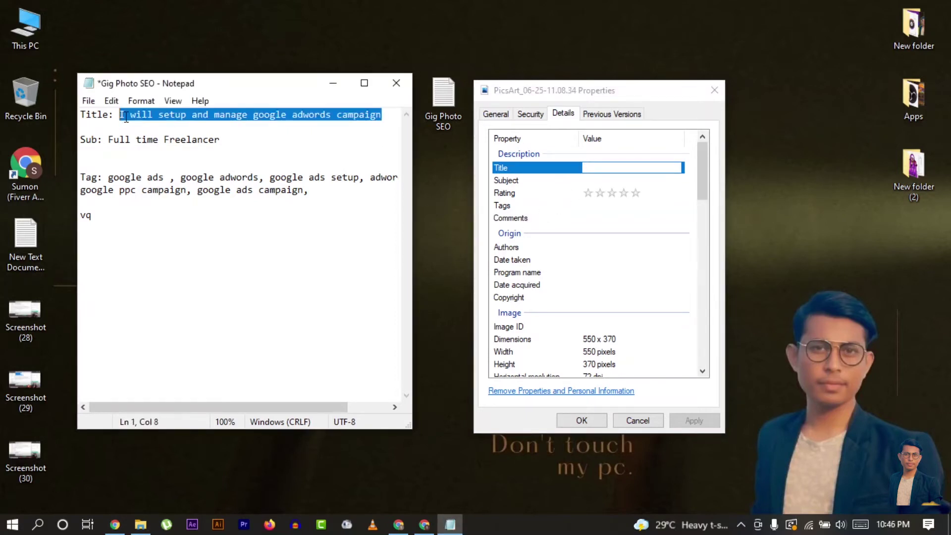
{"action": "right_click", "coordinate": [128, 117]}
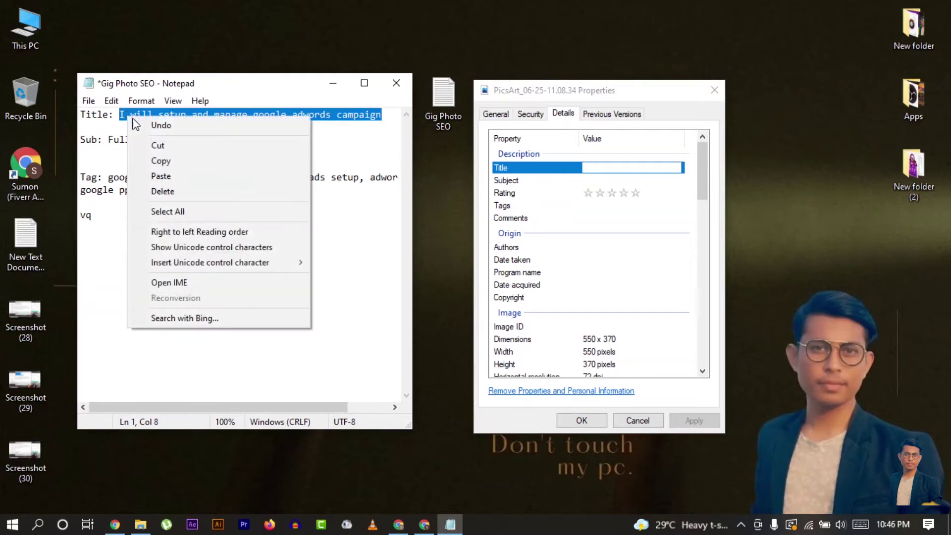
{"action": "left_click", "coordinate": [161, 161]}
{"action": "left_click", "coordinate": [633, 167]}
{"action": "right_click", "coordinate": [633, 167]}
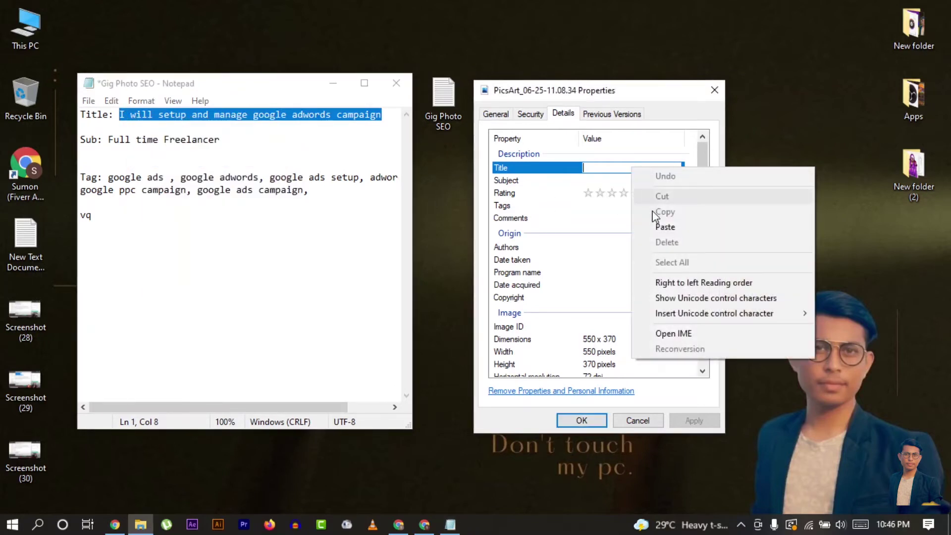
{"action": "left_click", "coordinate": [664, 225]}
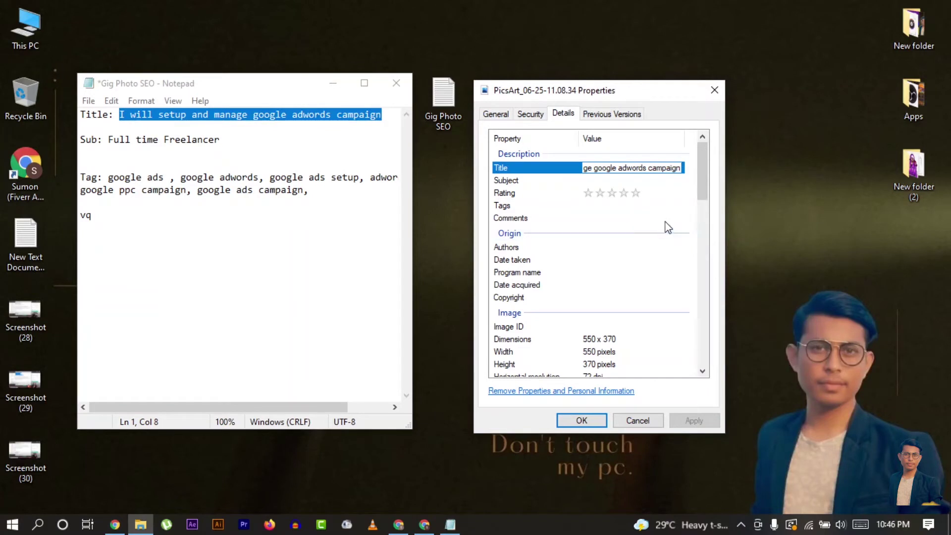
{"action": "left_click", "coordinate": [692, 183]}
Check the tagline on the Fiverr profile in Chrome and copy "Full time Freelancer" from the notes into the image's Subject property
{"action": "left_click", "coordinate": [592, 181]}
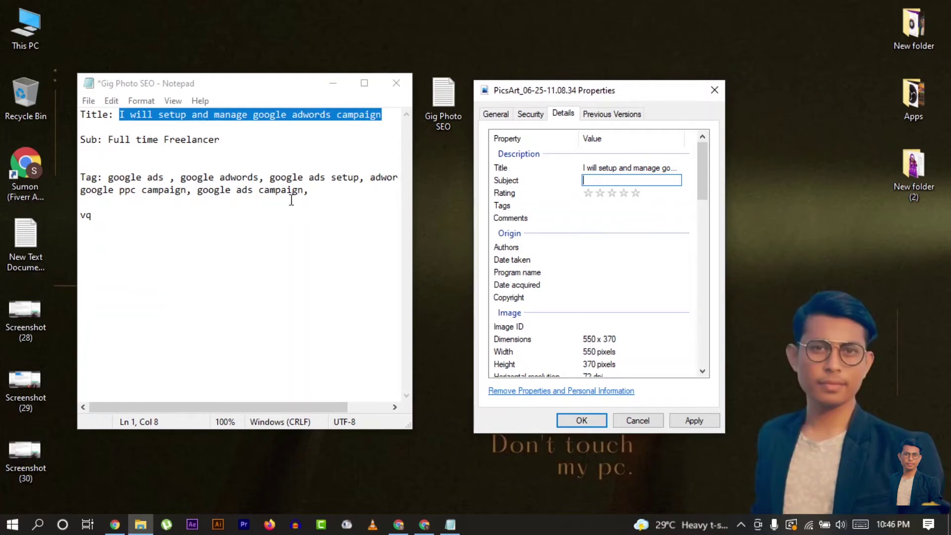
{"action": "left_click", "coordinate": [424, 525]}
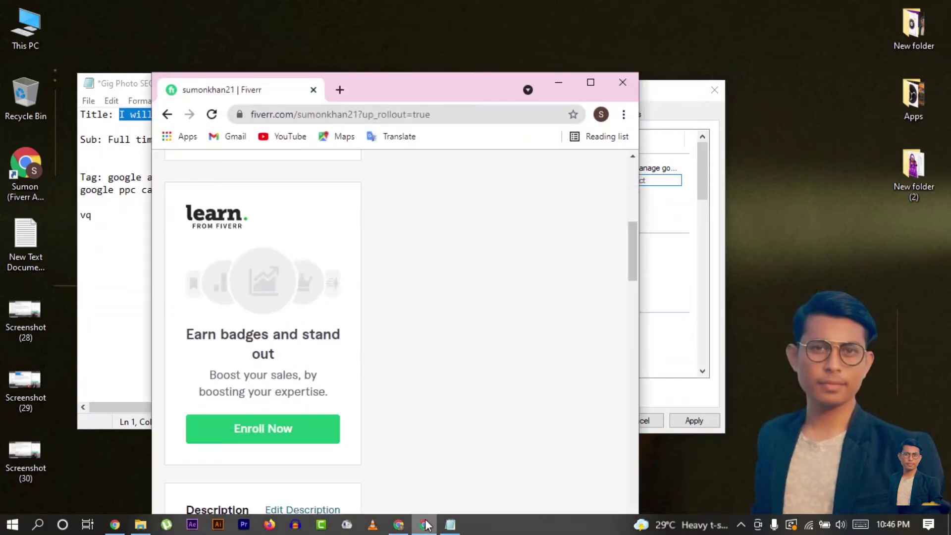
{"action": "left_click_drag", "start_coordinate": [554, 89], "coordinate": [397, 1]}
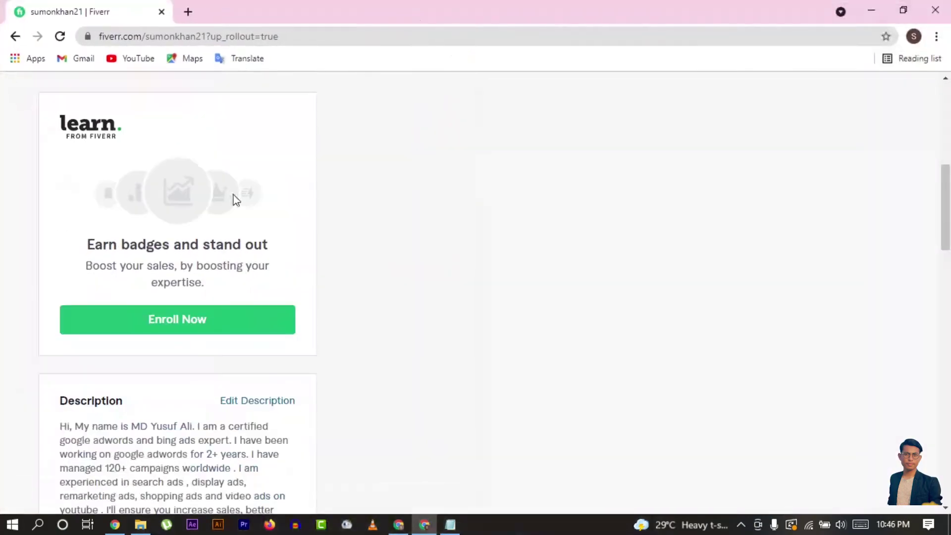
{"action": "scroll", "coordinate": [172, 166], "scroll_direction": "up", "scroll_amount": 8}
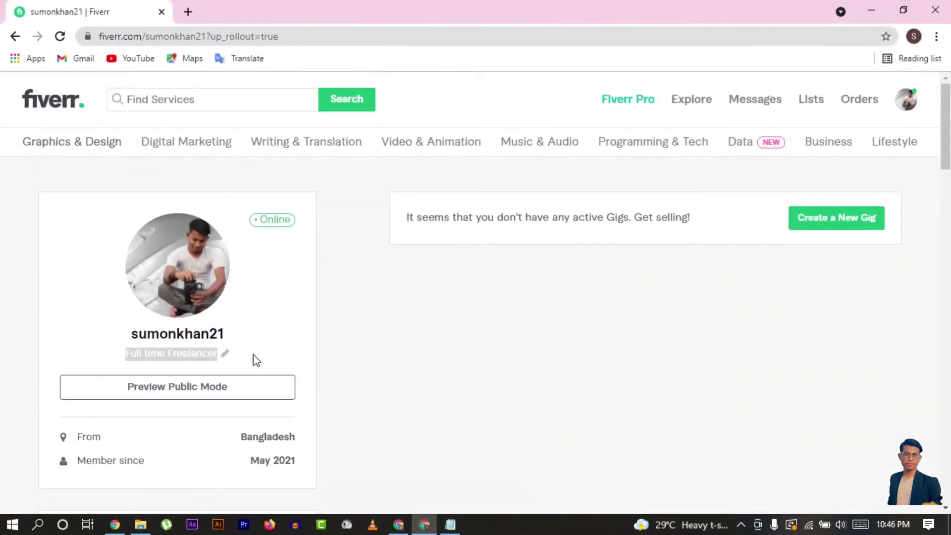
{"action": "left_click", "coordinate": [168, 353]}
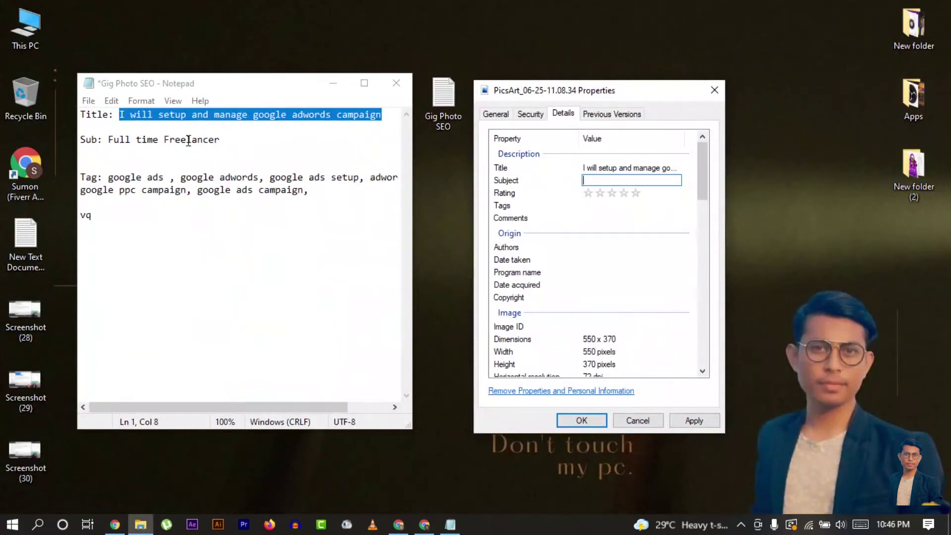
{"action": "left_click_drag", "start_coordinate": [220, 141], "coordinate": [109, 141]}
{"action": "right_click", "coordinate": [113, 142]}
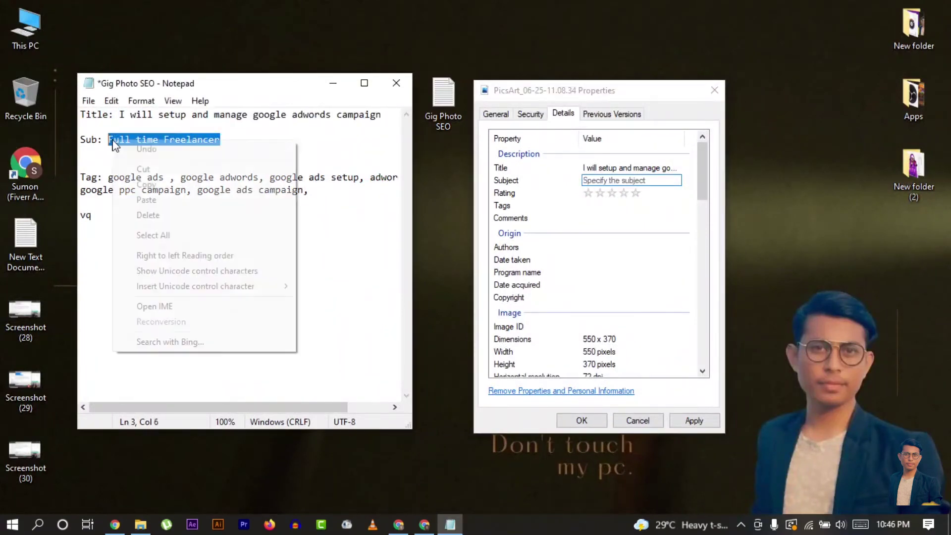
{"action": "left_click", "coordinate": [147, 185]}
{"action": "left_click", "coordinate": [615, 180]}
{"action": "right_click", "coordinate": [610, 183]}
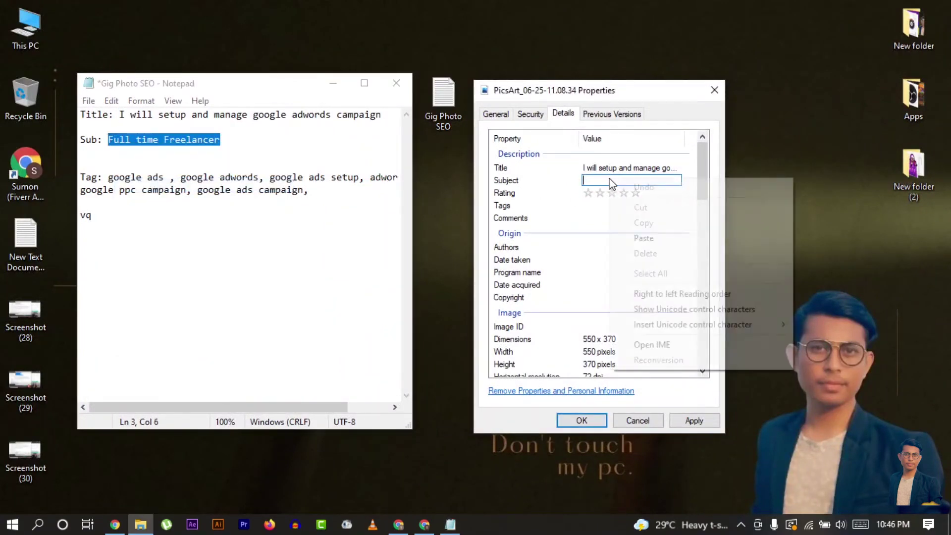
{"action": "left_click", "coordinate": [638, 237]}
{"action": "left_click", "coordinate": [648, 203]}
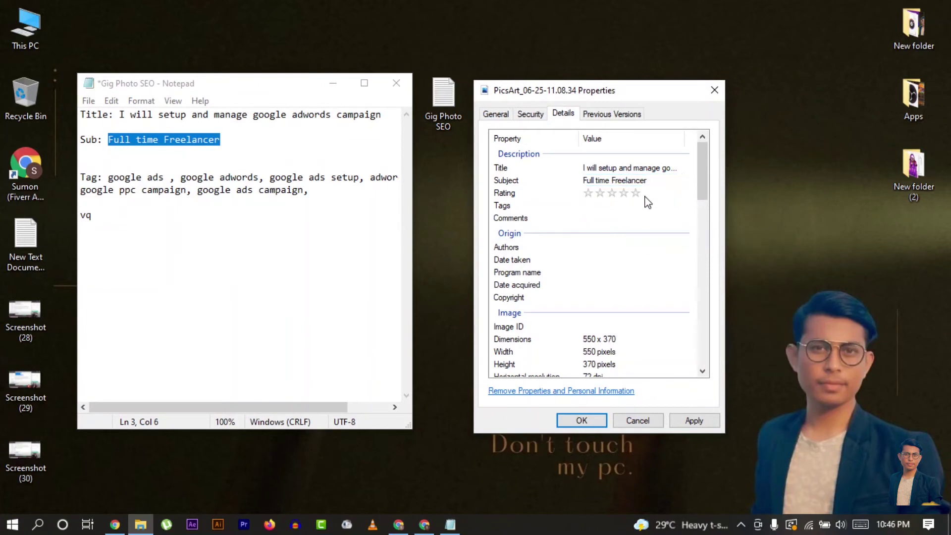
Give the image a five-star rating in its file properties
{"action": "left_click", "coordinate": [635, 195]}
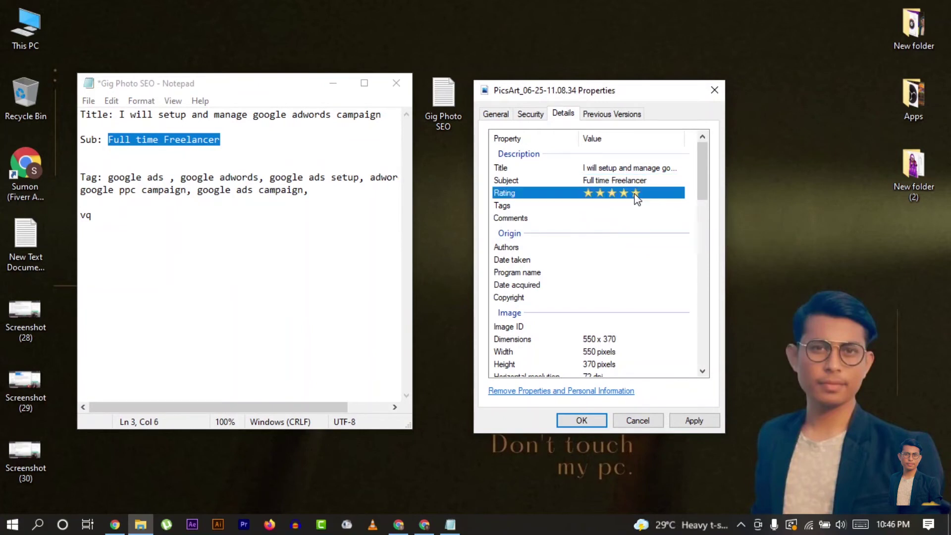
{"action": "left_click", "coordinate": [677, 218]}
{"action": "key", "text": "Escape"}
Copy "google ads" from the SEO notes into the image's Tags property as the first tag
{"action": "left_click", "coordinate": [597, 206]}
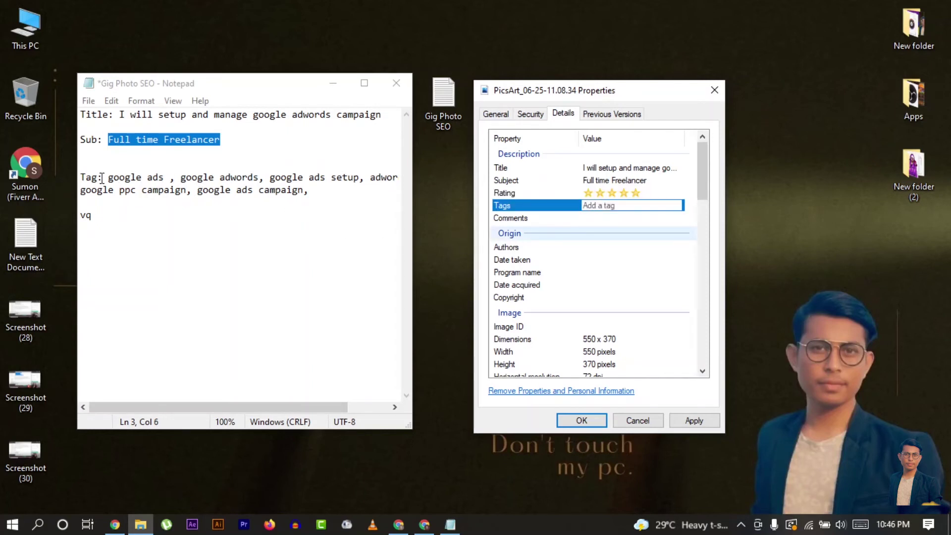
{"action": "left_click_drag", "start_coordinate": [108, 178], "coordinate": [165, 176]}
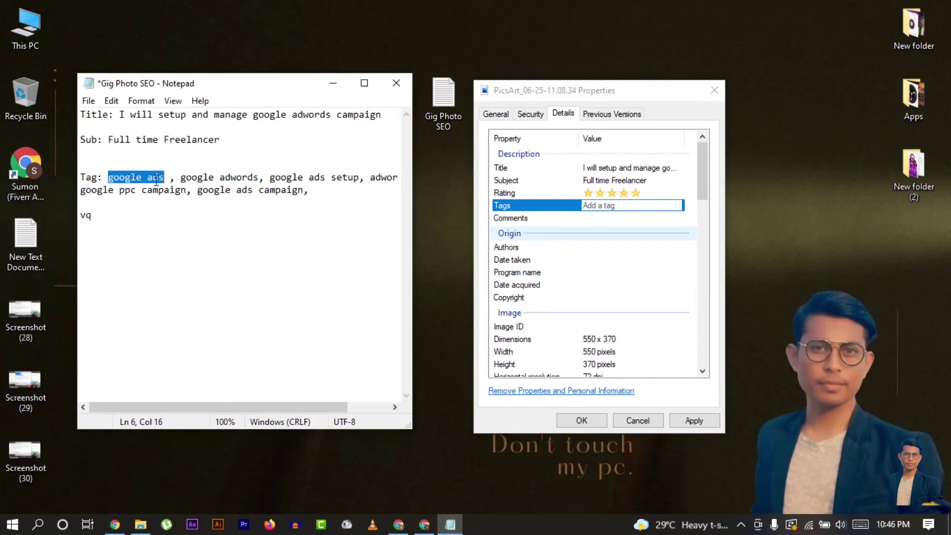
{"action": "left_click", "coordinate": [627, 206]}
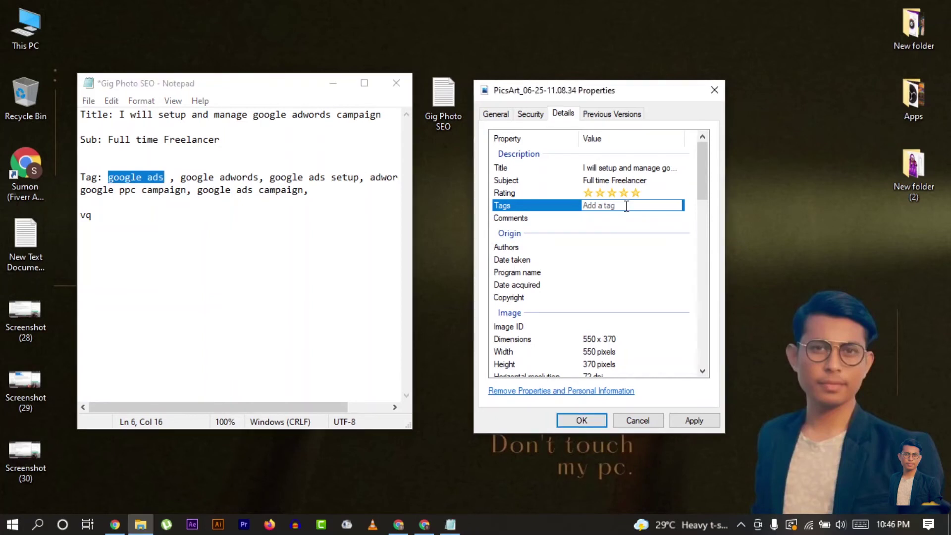
{"action": "key", "text": "ctrl+v"}
{"action": "type", "text": ";"}
Copy "google adwords" from the notes and add it as a separate tag in the image properties
{"action": "left_click", "coordinate": [180, 176]}
{"action": "left_click_drag", "start_coordinate": [180, 177], "coordinate": [259, 178]}
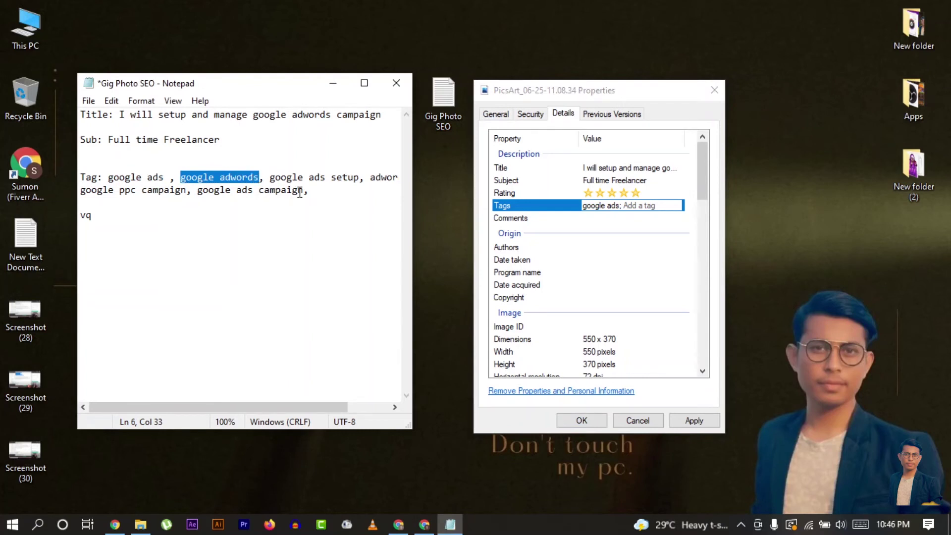
{"action": "left_click", "coordinate": [502, 204]}
{"action": "key", "text": "ctrl+v"}
{"action": "type", "text": ";"}
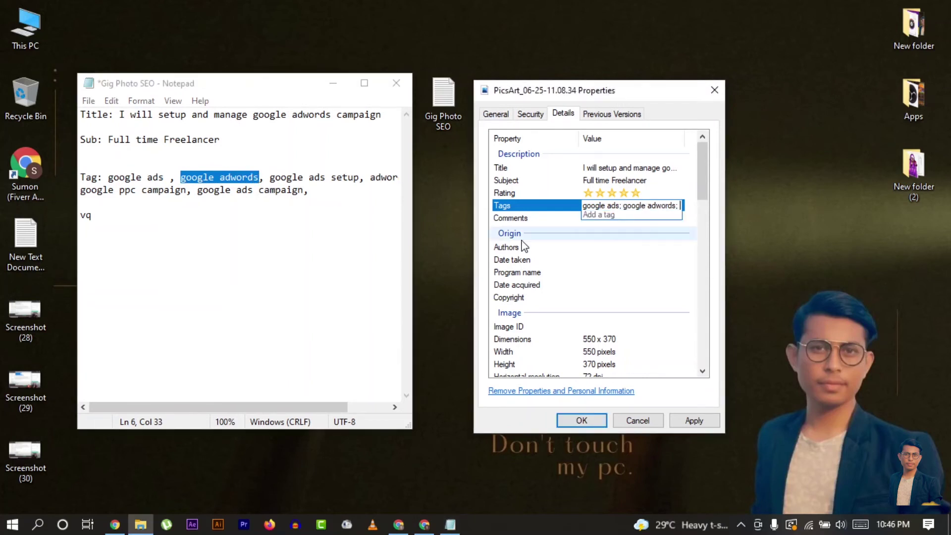
Copy "google ads setup" from the notes and append it to the image's tags
{"action": "left_click_drag", "start_coordinate": [270, 177], "coordinate": [393, 182]}
{"action": "key", "text": "ctrl+c"}
{"action": "left_click", "coordinate": [602, 214]}
{"action": "key", "text": "ctrl+v"}
{"action": "type", "text": ";"}
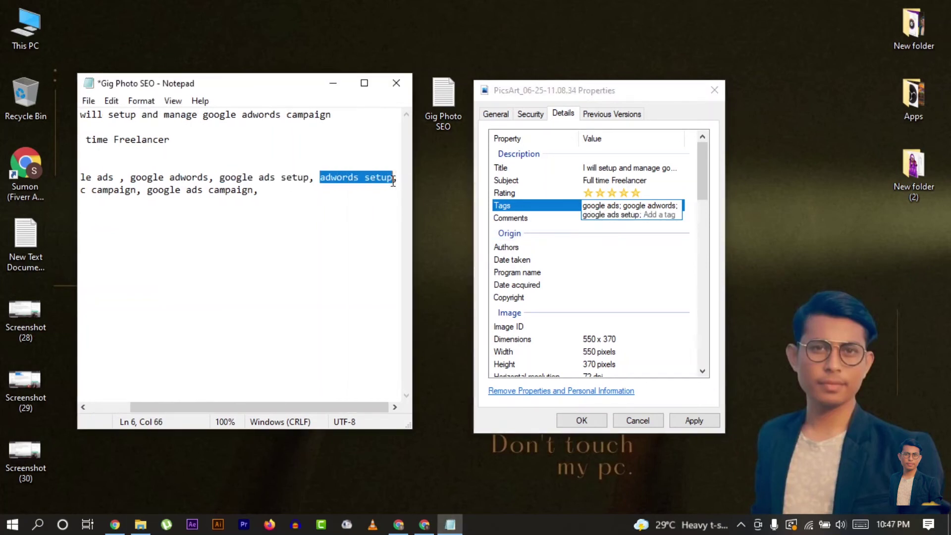
Copy "adwords setup" from the notes and append it to the image's tags
{"action": "right_click", "coordinate": [393, 182]}
{"action": "left_click", "coordinate": [410, 219]}
{"action": "left_click", "coordinate": [659, 215]}
{"action": "key", "text": "ctrl+v"}
{"action": "type", "text": ";"}
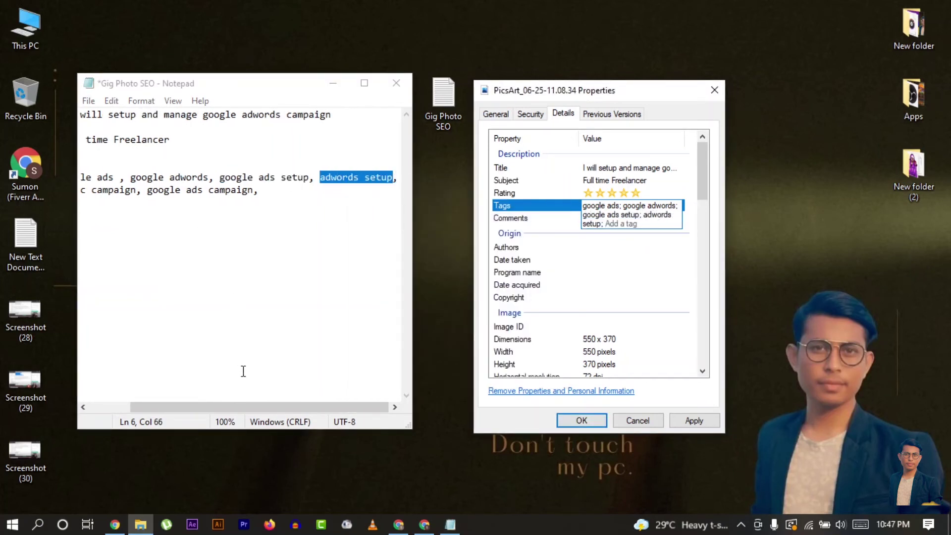
Copy "google ppc campaign" from the second tag line of the notes and append it to the image's tags
{"action": "scroll", "coordinate": [95, 237], "scroll_direction": "left", "scroll_amount": 5}
{"action": "left_click_drag", "start_coordinate": [80, 190], "coordinate": [187, 190]}
{"action": "right_click", "coordinate": [179, 184]}
{"action": "left_click", "coordinate": [208, 232]}
{"action": "left_click", "coordinate": [626, 223]}
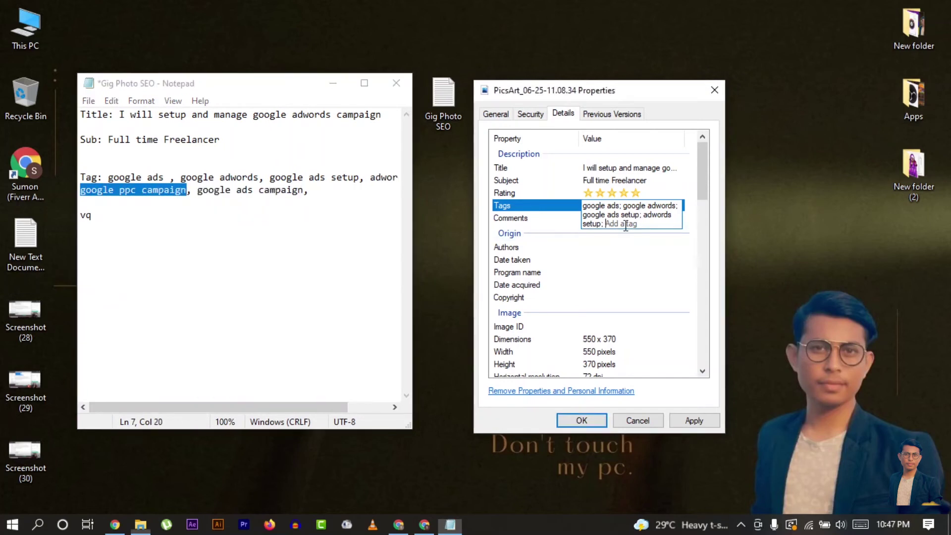
{"action": "right_click", "coordinate": [626, 226]}
{"action": "left_click", "coordinate": [643, 290]}
{"action": "type", "text": ";"}
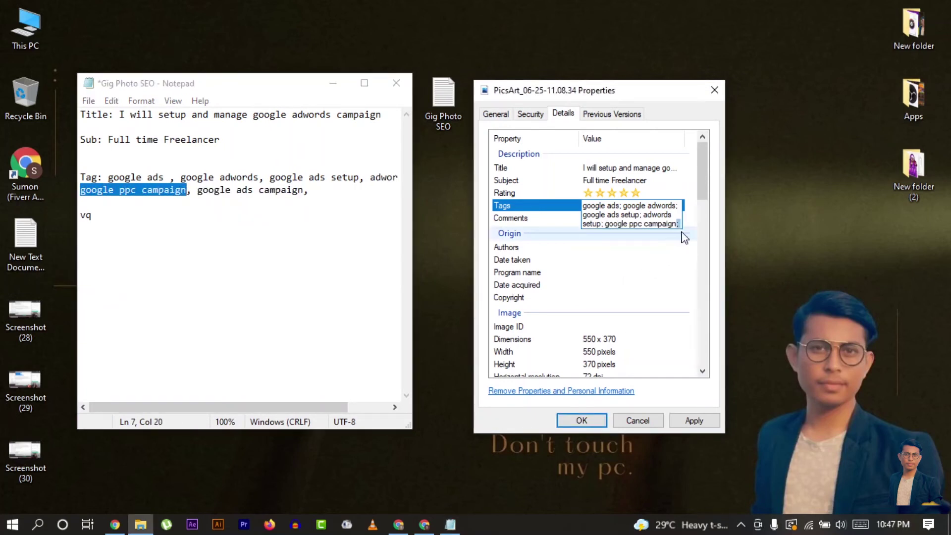
Copy "google ads campaign" from the notes and add it as the last of the image's tags
{"action": "left_click_drag", "start_coordinate": [198, 189], "coordinate": [303, 190]}
{"action": "right_click", "coordinate": [300, 185]}
{"action": "left_click", "coordinate": [323, 233]}
{"action": "right_click", "coordinate": [590, 247]}
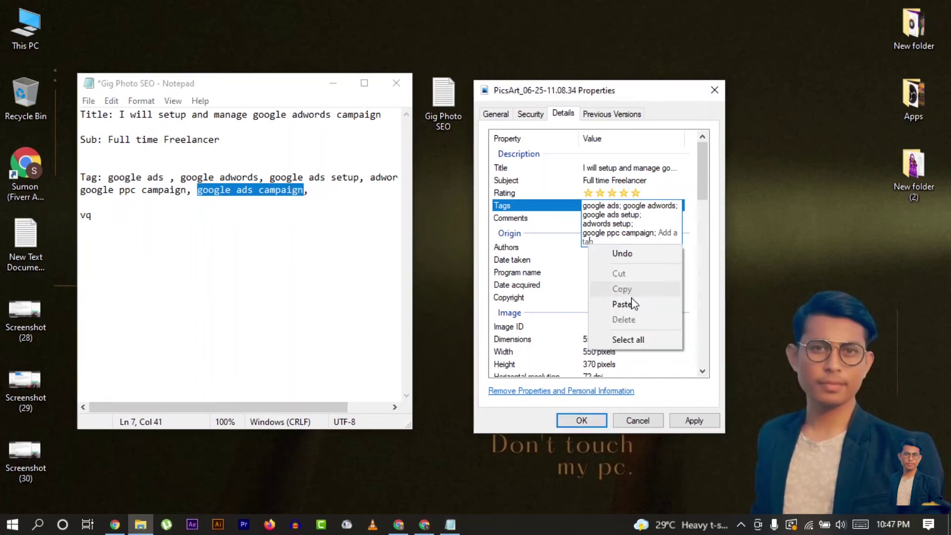
{"action": "left_click", "coordinate": [622, 304]}
Delete the stray "vq" text below the tags in the notes and finish editing the image's tags
{"action": "left_click_drag", "start_coordinate": [189, 408], "coordinate": [208, 310]}
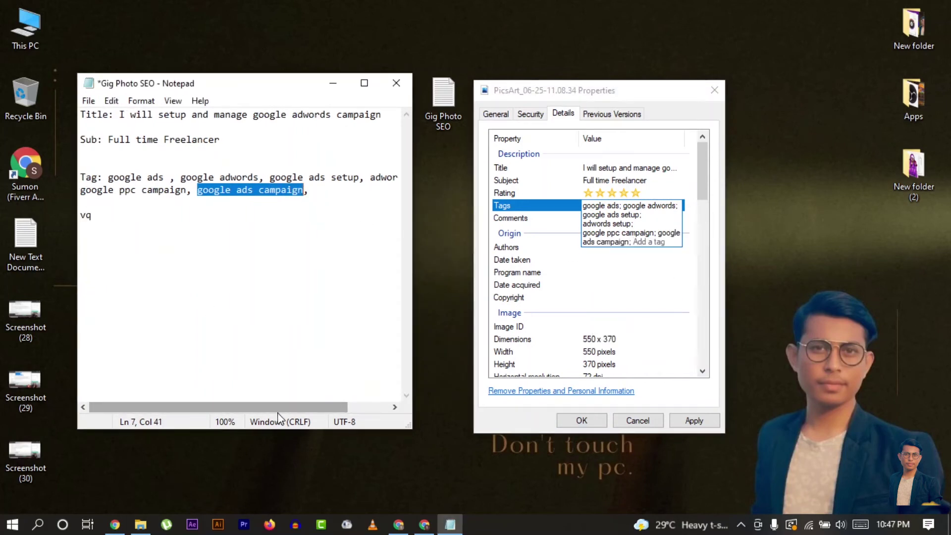
{"action": "double_click", "coordinate": [86, 215]}
{"action": "key", "text": "BackSpace"}
{"action": "left_click", "coordinate": [685, 227]}
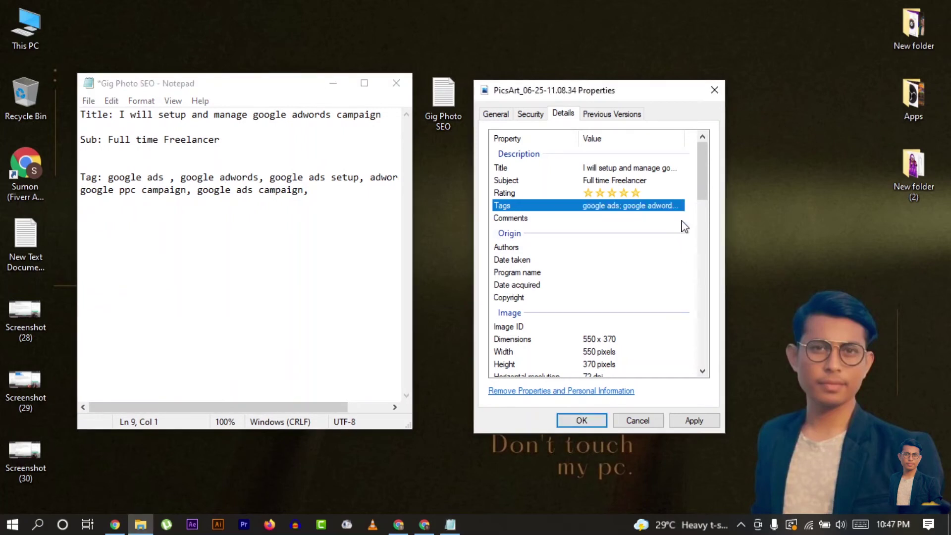
Examine the image's remaining detail properties, including comments, dimensions, resolution and camera data, and recheck the filled-in description fields
{"action": "left_click", "coordinate": [592, 219]}
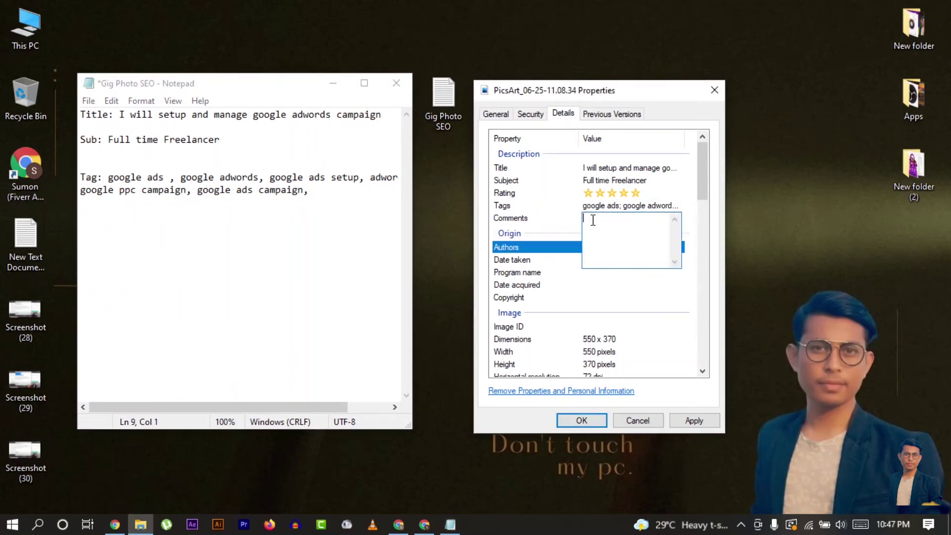
{"action": "scroll", "coordinate": [691, 245], "scroll_direction": "down", "scroll_amount": 2}
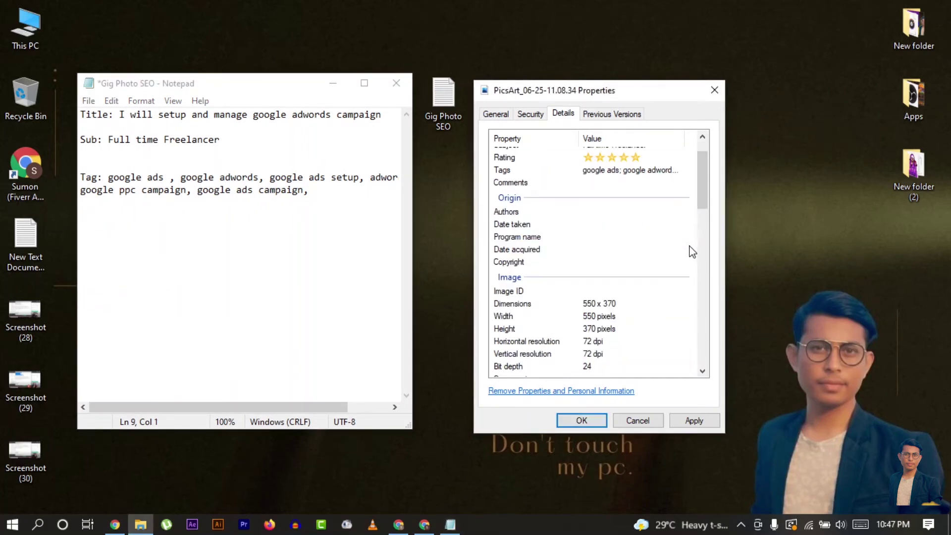
{"action": "scroll", "coordinate": [691, 250], "scroll_direction": "down", "scroll_amount": 2}
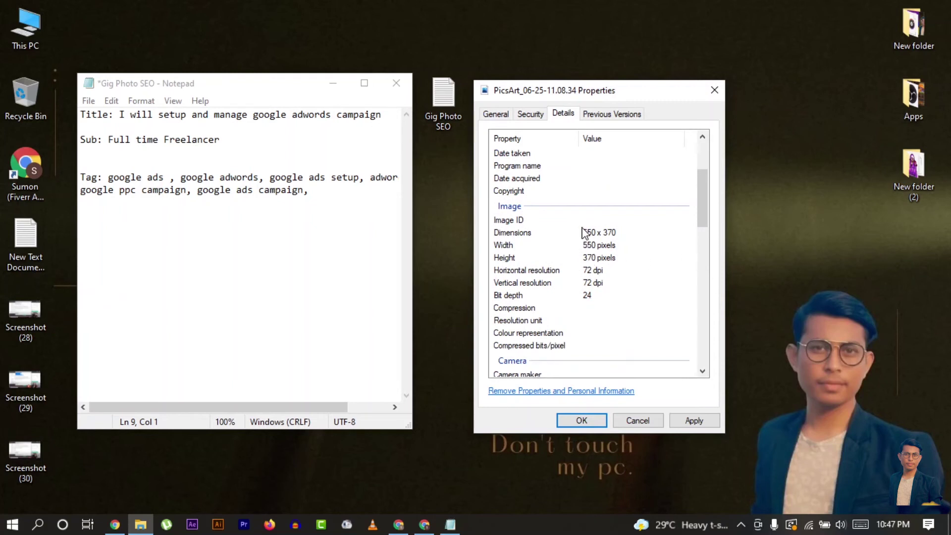
{"action": "left_click", "coordinate": [585, 232]}
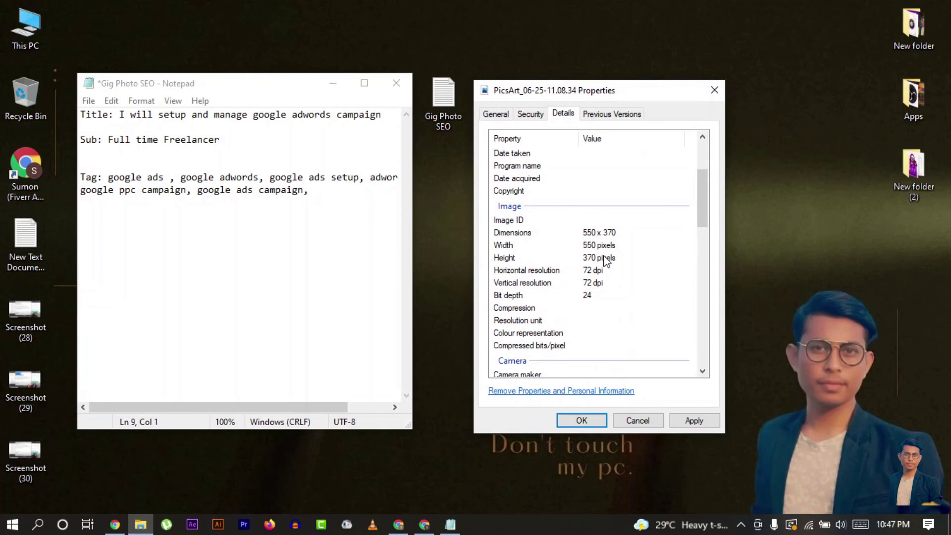
{"action": "left_click", "coordinate": [606, 233]}
{"action": "left_click", "coordinate": [649, 270]}
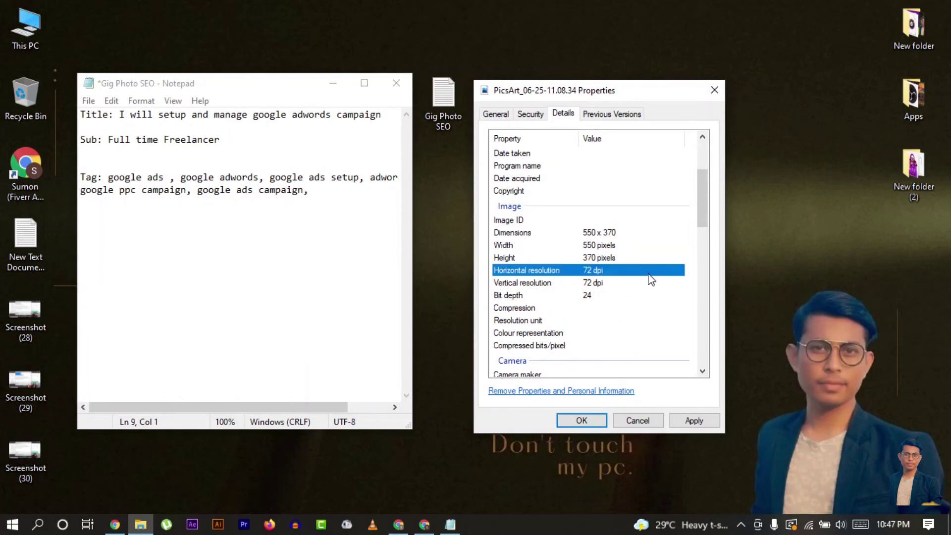
{"action": "scroll", "coordinate": [662, 296], "scroll_direction": "down", "scroll_amount": 1}
{"action": "scroll", "coordinate": [663, 296], "scroll_direction": "down", "scroll_amount": 7}
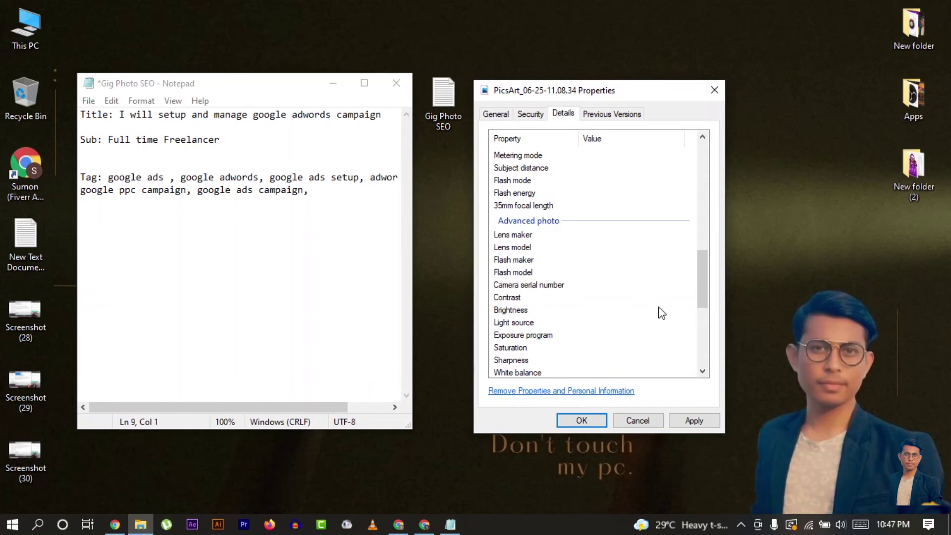
{"action": "scroll", "coordinate": [653, 330], "scroll_direction": "up", "scroll_amount": 5}
{"action": "scroll", "coordinate": [645, 307], "scroll_direction": "up", "scroll_amount": 7}
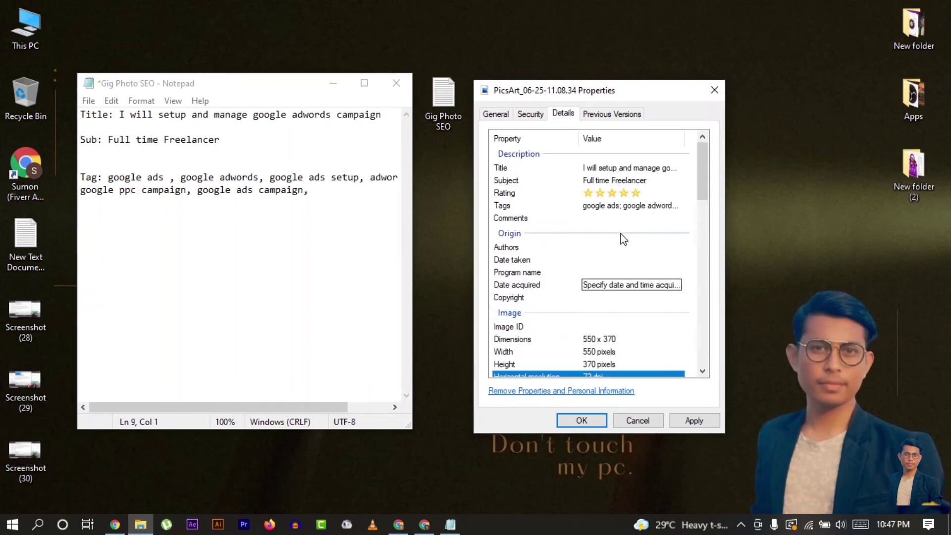
{"action": "left_click", "coordinate": [577, 168]}
{"action": "left_click", "coordinate": [659, 247]}
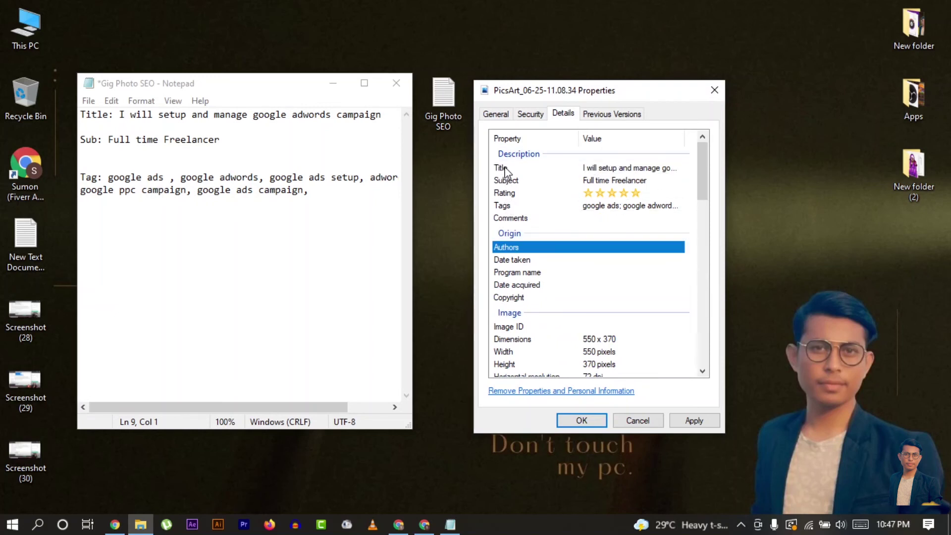
{"action": "scroll", "coordinate": [697, 215], "scroll_direction": "down", "scroll_amount": 4}
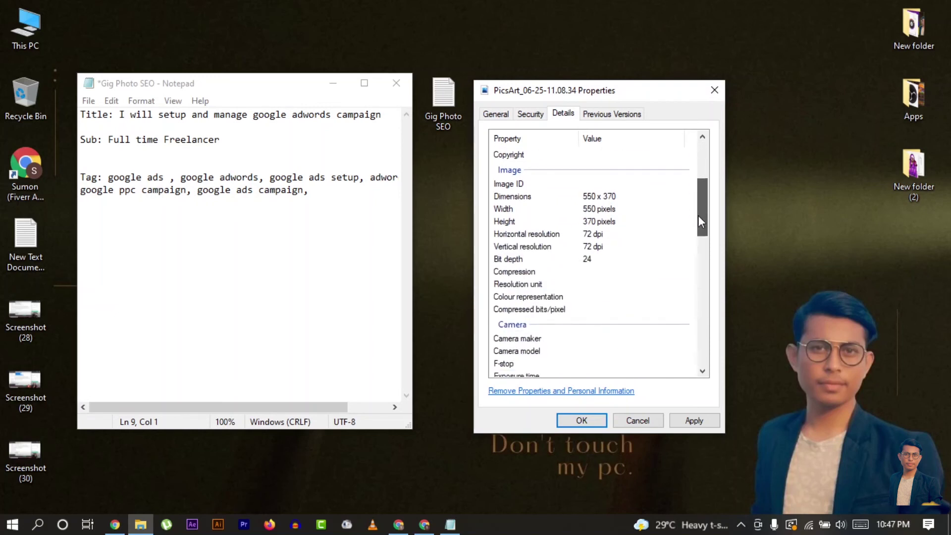
{"action": "scroll", "coordinate": [697, 215], "scroll_direction": "up", "scroll_amount": 4}
{"action": "scroll", "coordinate": [698, 248], "scroll_direction": "down", "scroll_amount": 7}
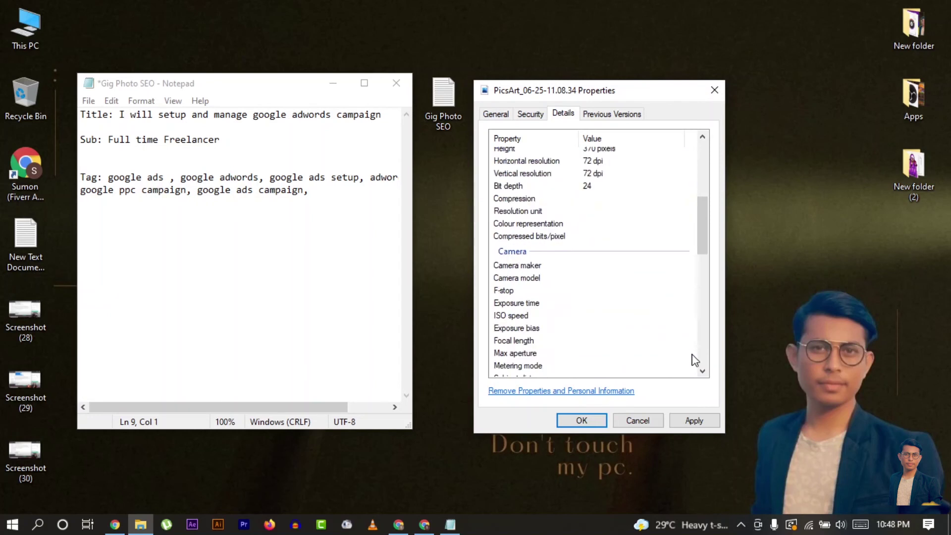
Apply the image's property changes, close its properties and refresh the desktop
{"action": "left_click", "coordinate": [693, 424]}
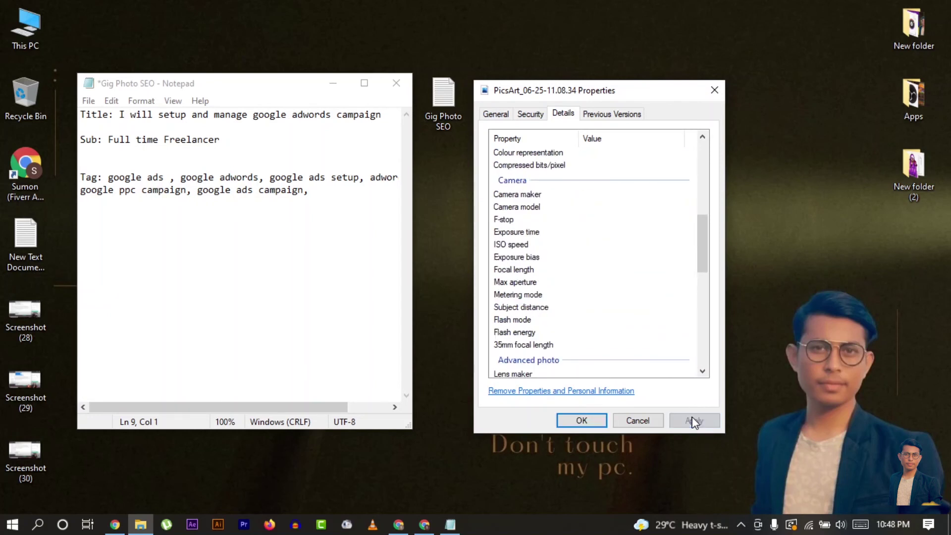
{"action": "left_click", "coordinate": [577, 422]}
{"action": "right_click", "coordinate": [508, 161]}
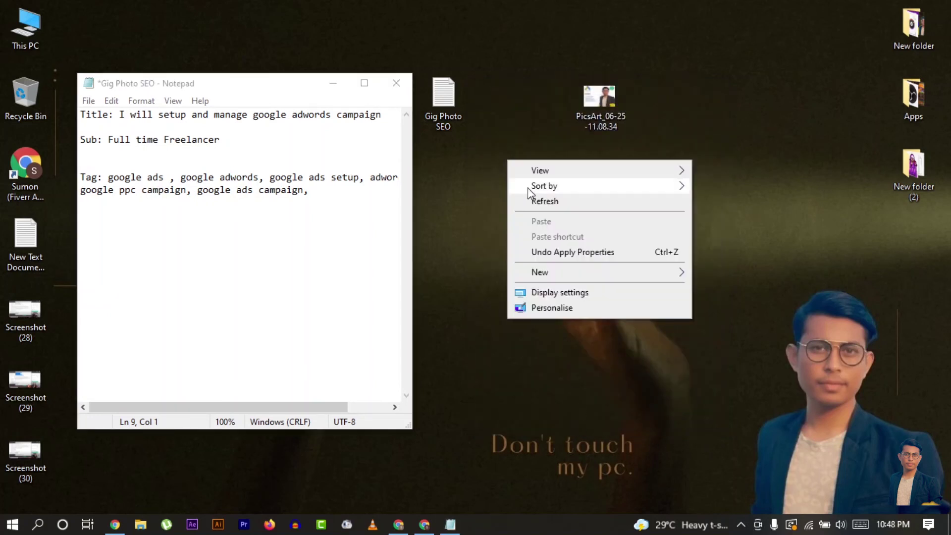
{"action": "left_click", "coordinate": [534, 201]}
{"action": "right_click", "coordinate": [516, 146]}
{"action": "left_click", "coordinate": [550, 193]}
Rename the PicsArt image file to "I will setup and manage google adwords campaign" using the title copied from the notes
{"action": "left_click", "coordinate": [607, 124]}
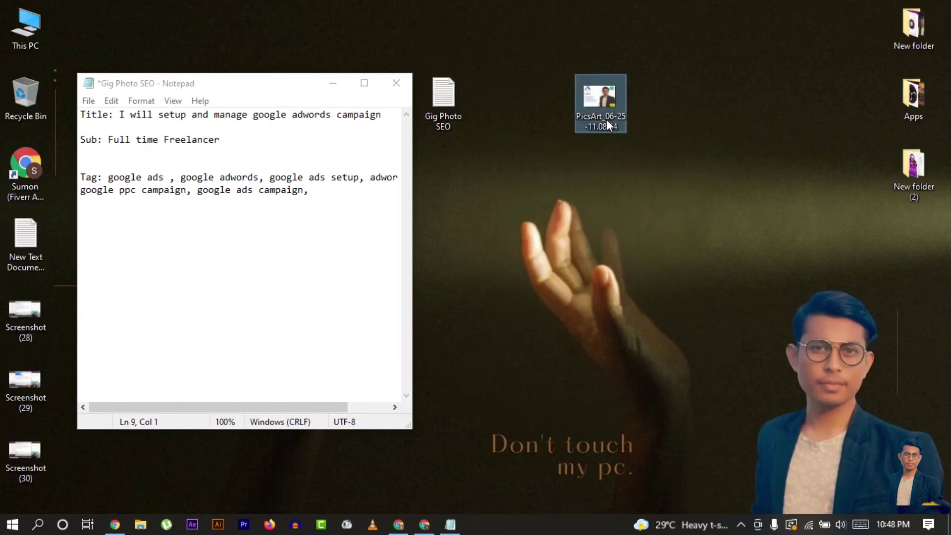
{"action": "left_click", "coordinate": [606, 123]}
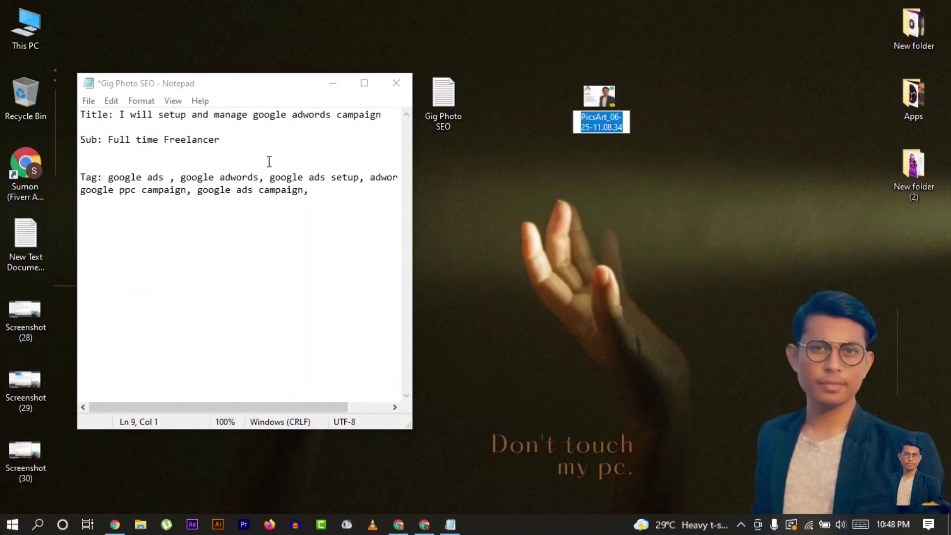
{"action": "left_click_drag", "start_coordinate": [118, 113], "coordinate": [384, 114]}
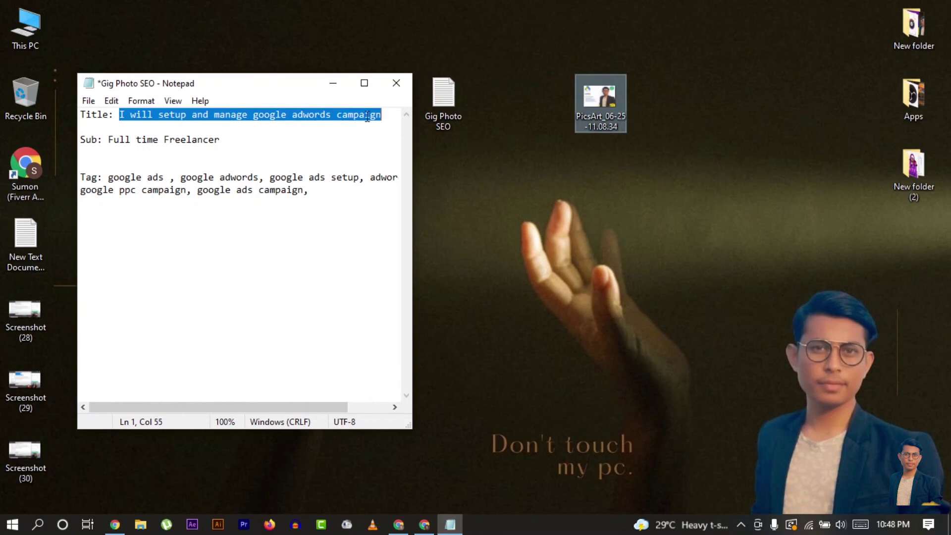
{"action": "right_click", "coordinate": [367, 116]}
{"action": "left_click", "coordinate": [406, 167]}
{"action": "left_click", "coordinate": [605, 122]}
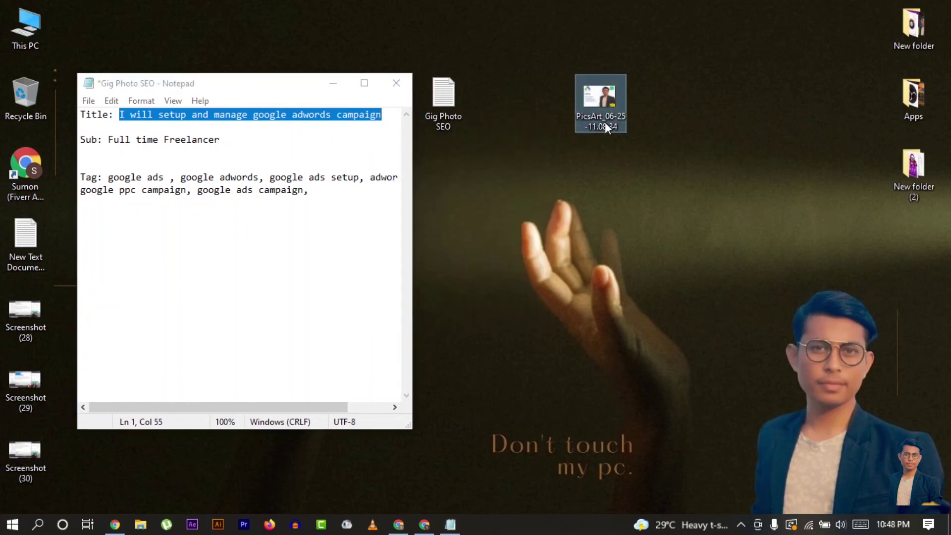
{"action": "right_click", "coordinate": [606, 123]}
{"action": "left_click", "coordinate": [637, 180]}
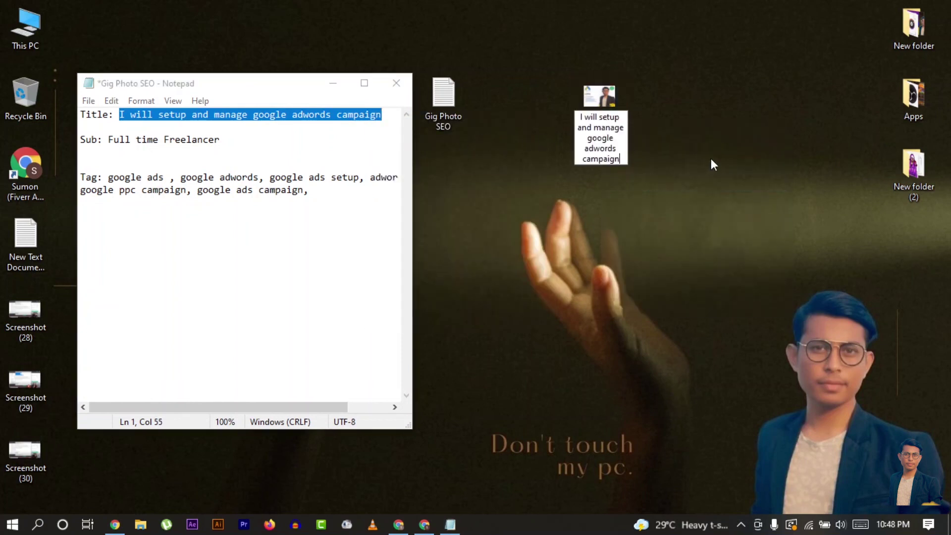
{"action": "key", "text": "Return"}
{"action": "right_click", "coordinate": [681, 132]}
{"action": "left_click", "coordinate": [709, 174]}
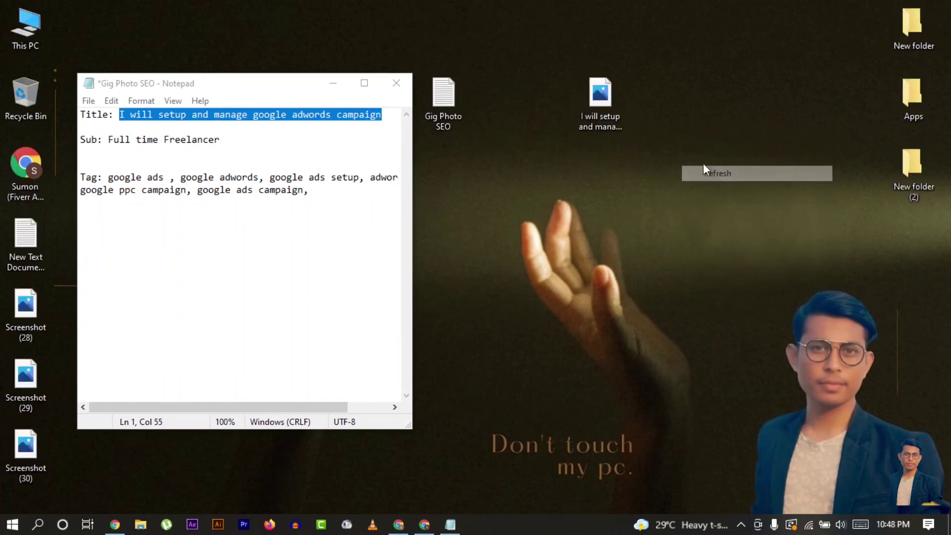
Check the title, subject, rating and tags in the renamed image's detailed properties, leaving them unedited
{"action": "right_click", "coordinate": [601, 122]}
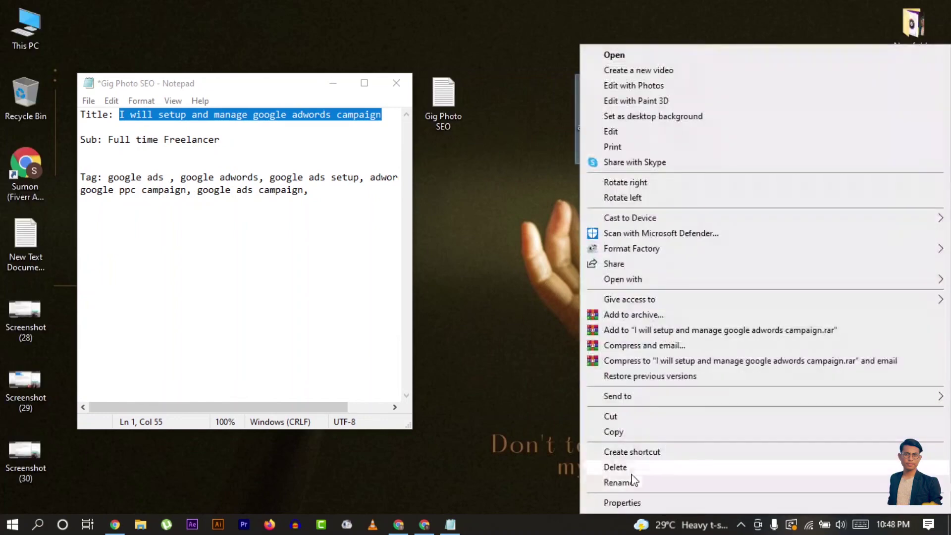
{"action": "left_click", "coordinate": [629, 503]}
{"action": "left_click", "coordinate": [689, 135]}
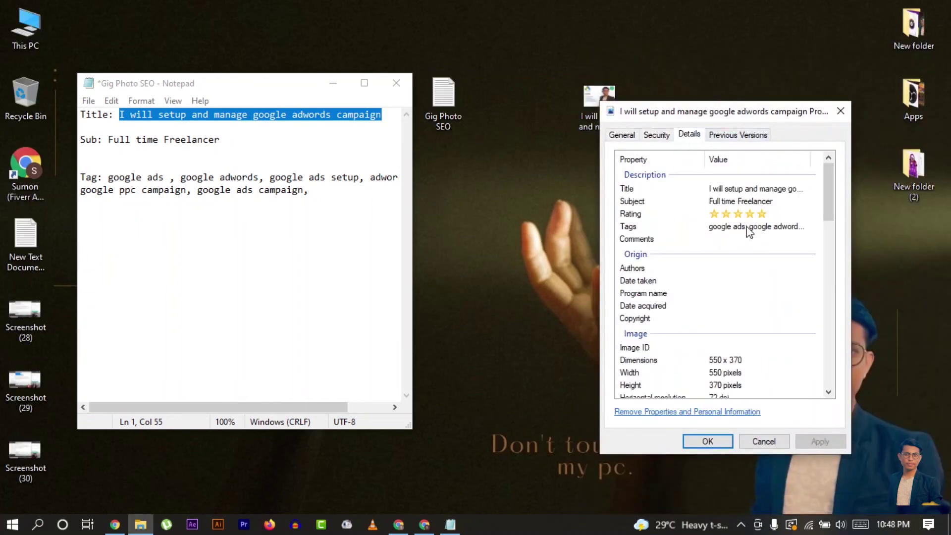
{"action": "left_click", "coordinate": [772, 442]}
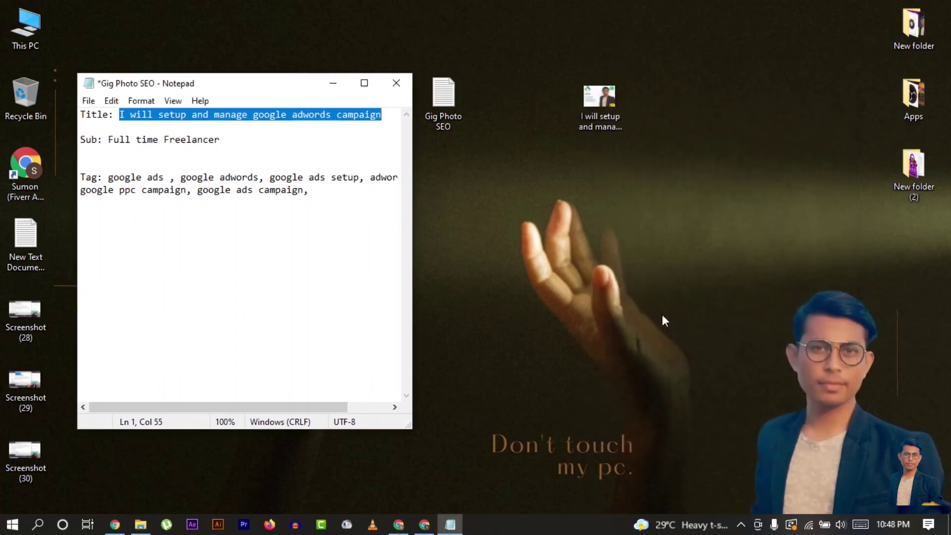
{"action": "right_click", "coordinate": [558, 167]}
{"action": "left_click", "coordinate": [596, 209]}
{"action": "right_click", "coordinate": [545, 168]}
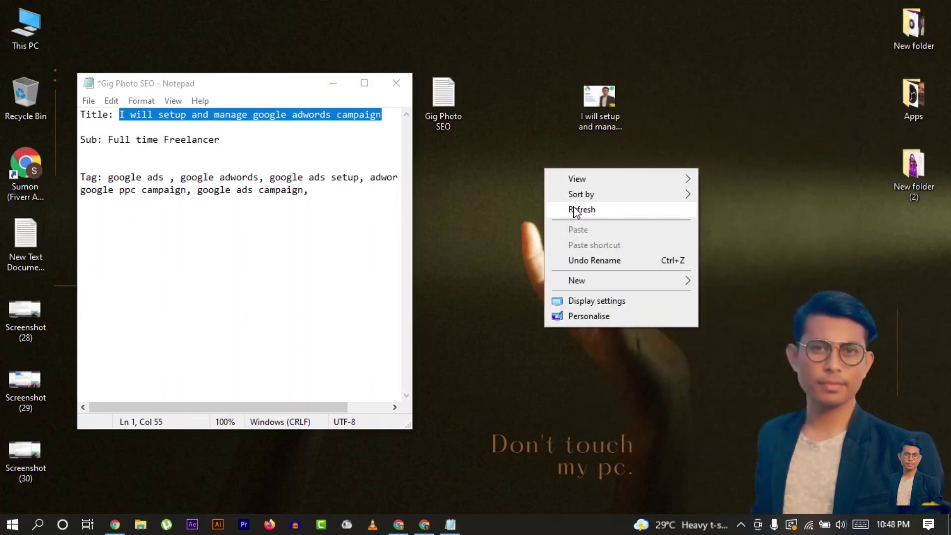
{"action": "left_click", "coordinate": [575, 207]}
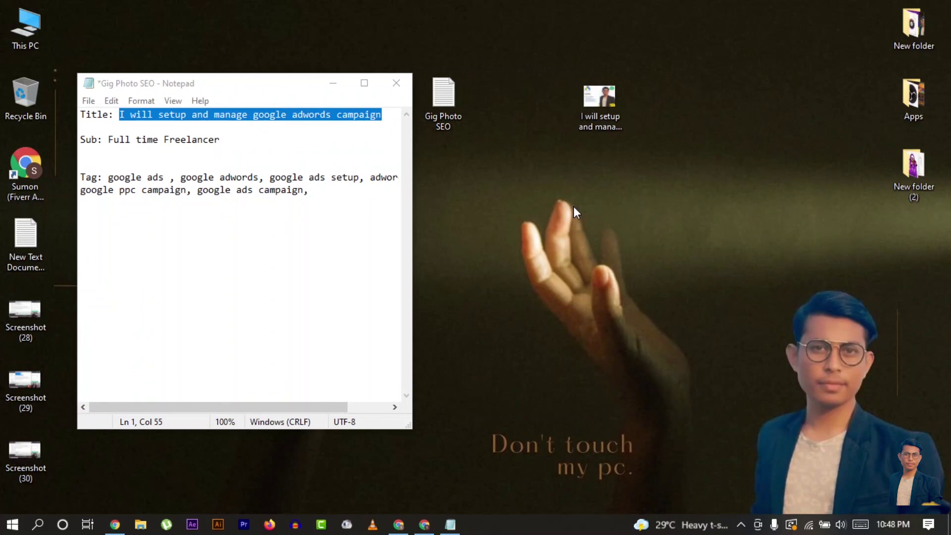